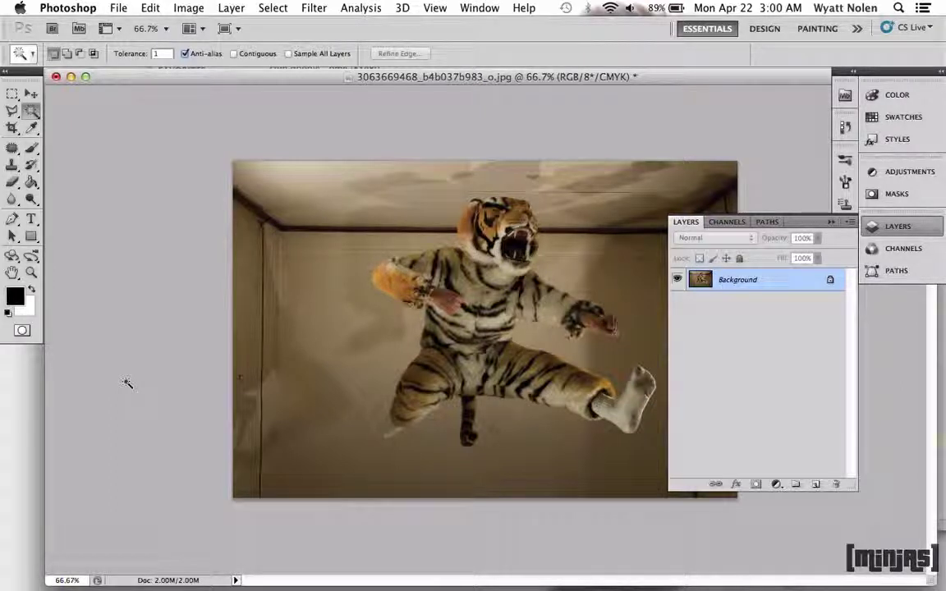
Step: Duplicate the Background layer and name the copy TigerMan
{"action": "key", "text": "ctrl+j"}
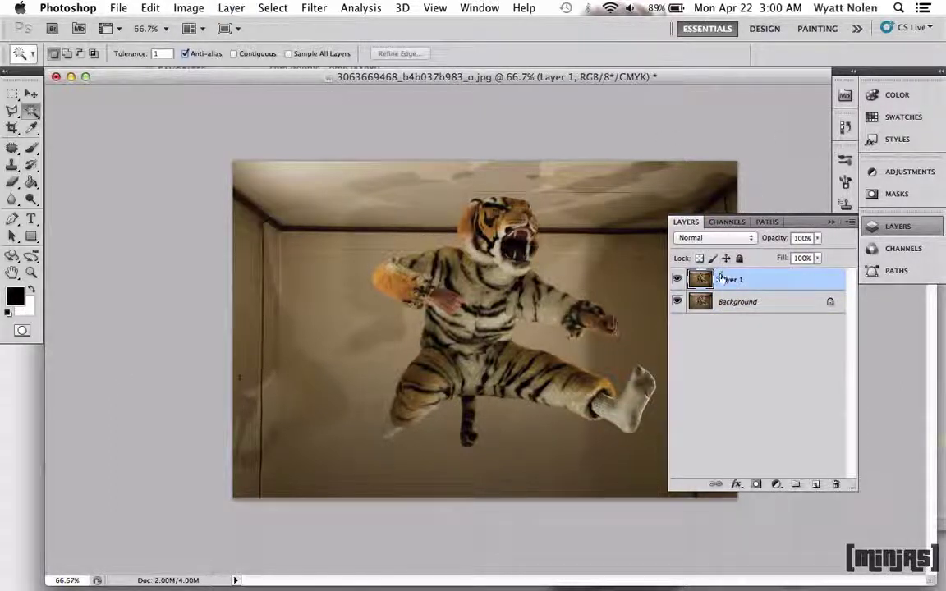
{"action": "double_click", "coordinate": [721, 282]}
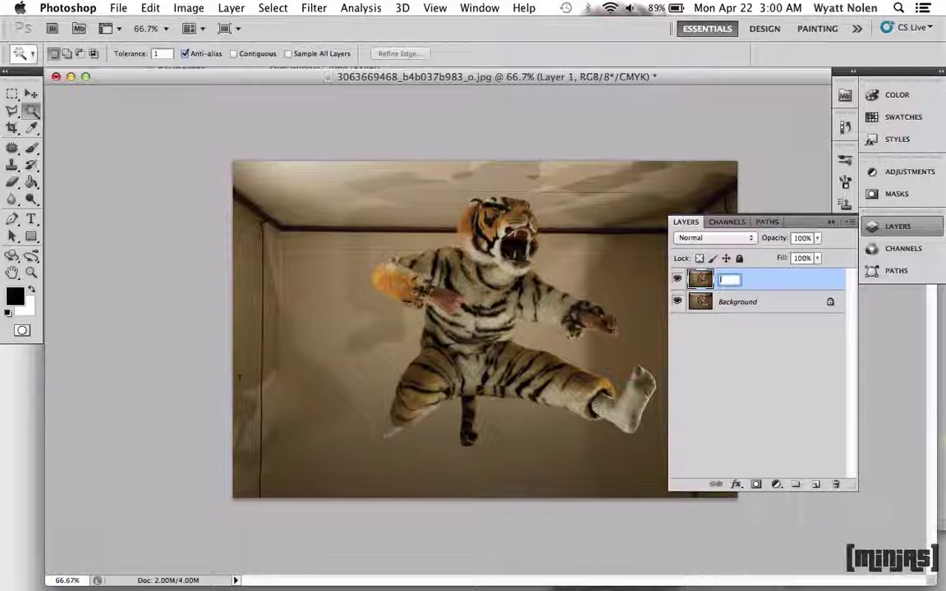
{"action": "type", "text": "Tiger"}
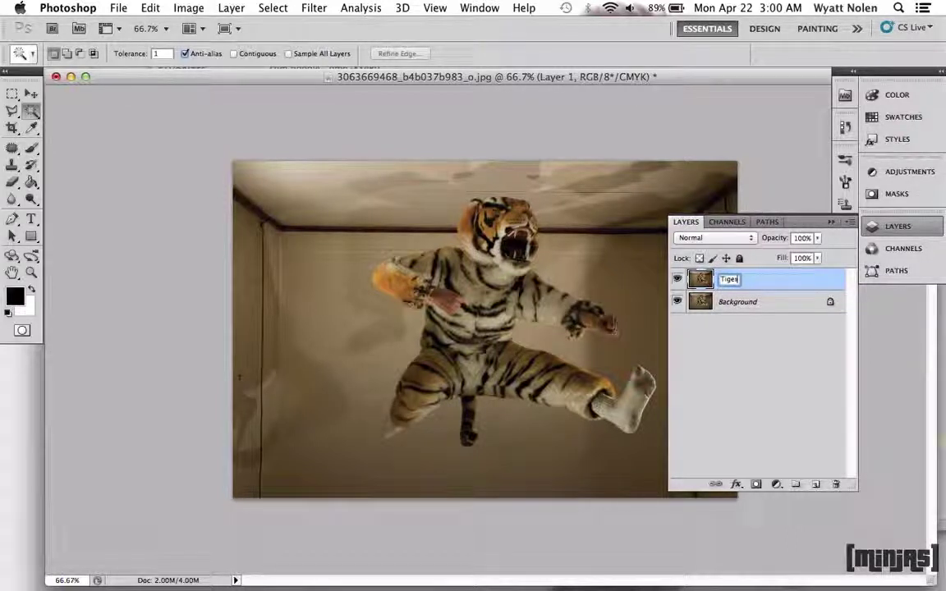
{"action": "type", "text": "Man"}
{"action": "key", "text": "Return"}
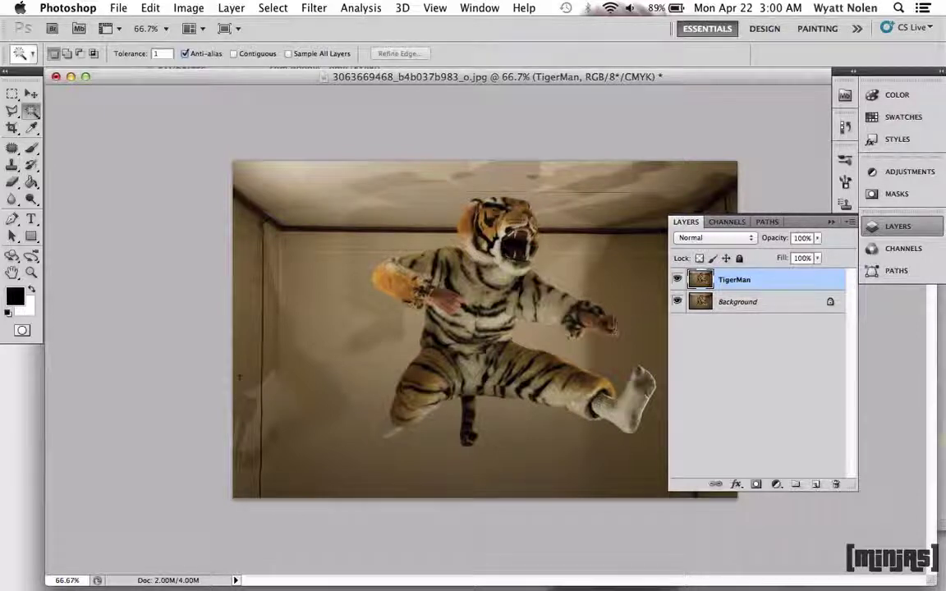
Step: Create a new empty layer named Frame above the TigerMan layer
{"action": "key", "text": "super+shift+n"}
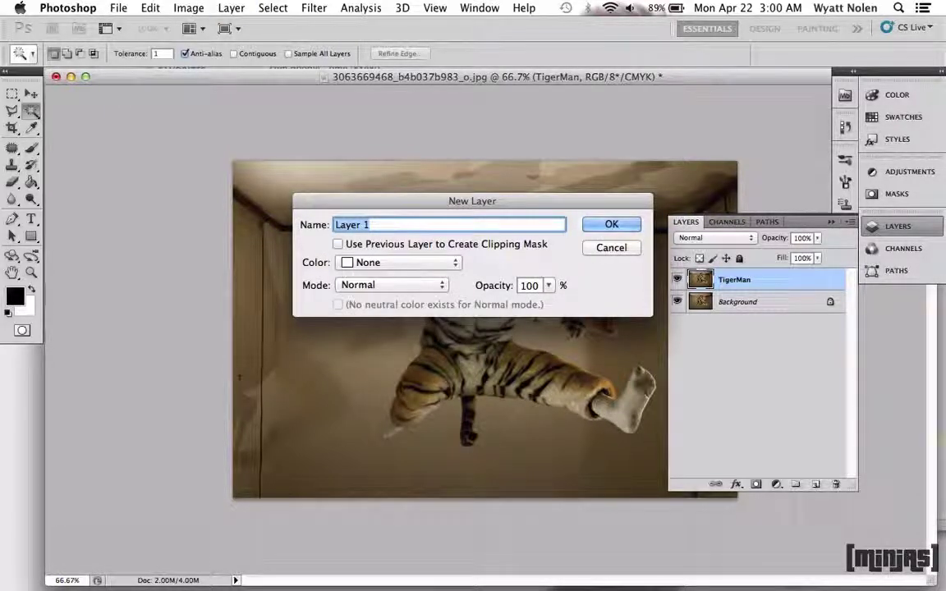
{"action": "type", "text": "Frame"}
{"action": "key", "text": "Return"}
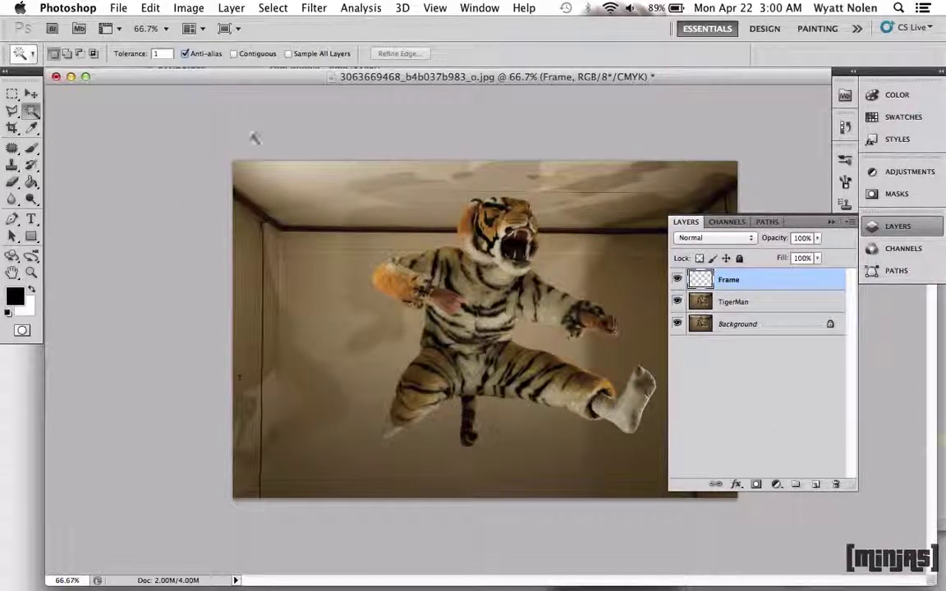
Step: Enlarge the canvas to 125 percent in both width and height, keeping the image centred
{"action": "left_click", "coordinate": [177, 8]}
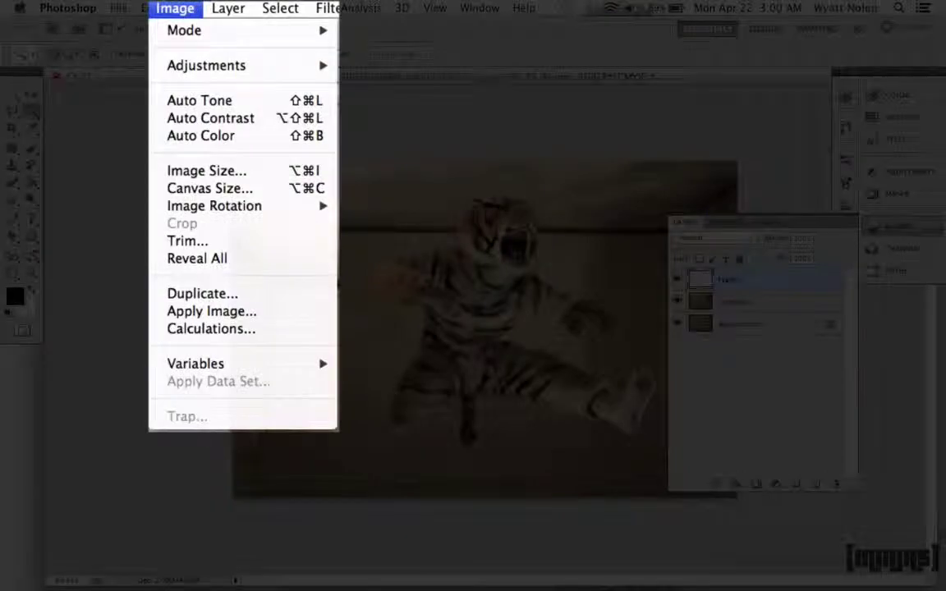
{"action": "left_click", "coordinate": [195, 190]}
{"action": "left_click", "coordinate": [512, 222]}
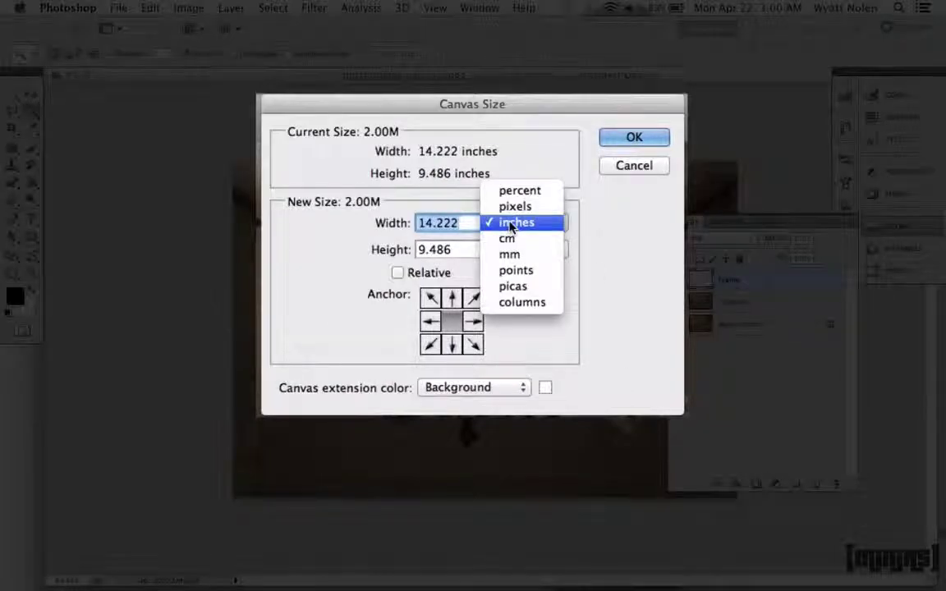
{"action": "left_click", "coordinate": [520, 191]}
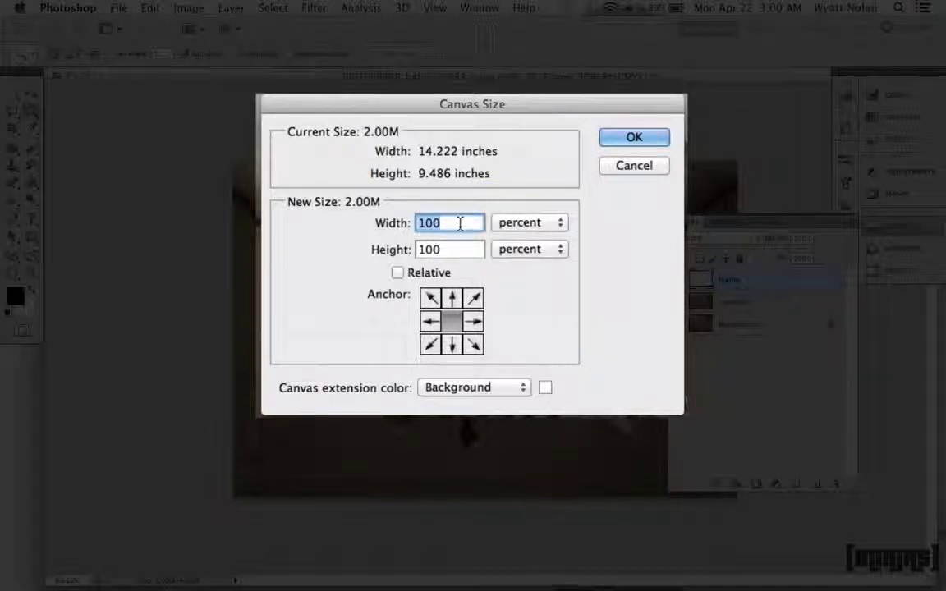
{"action": "type", "text": "125"}
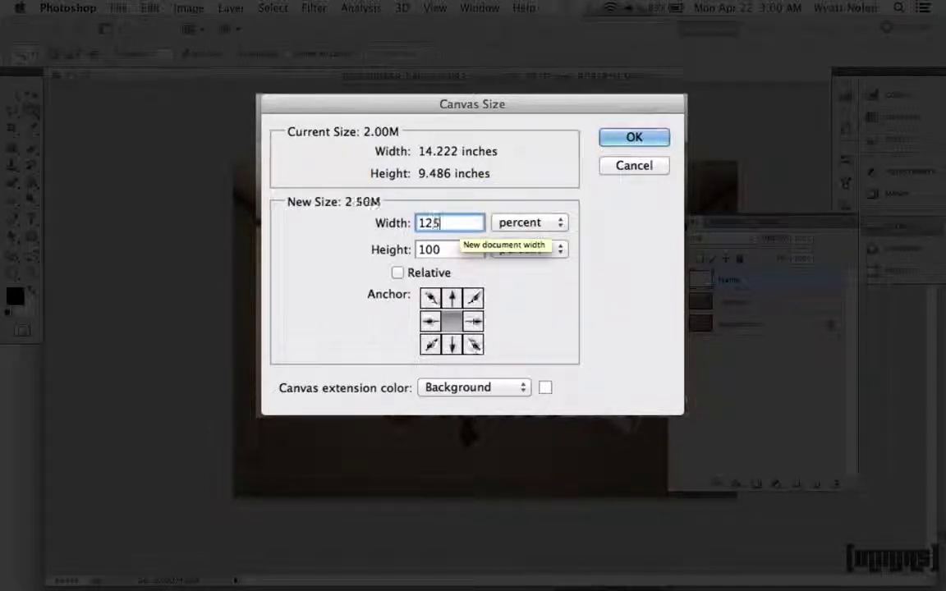
{"action": "key", "text": "Tab"}
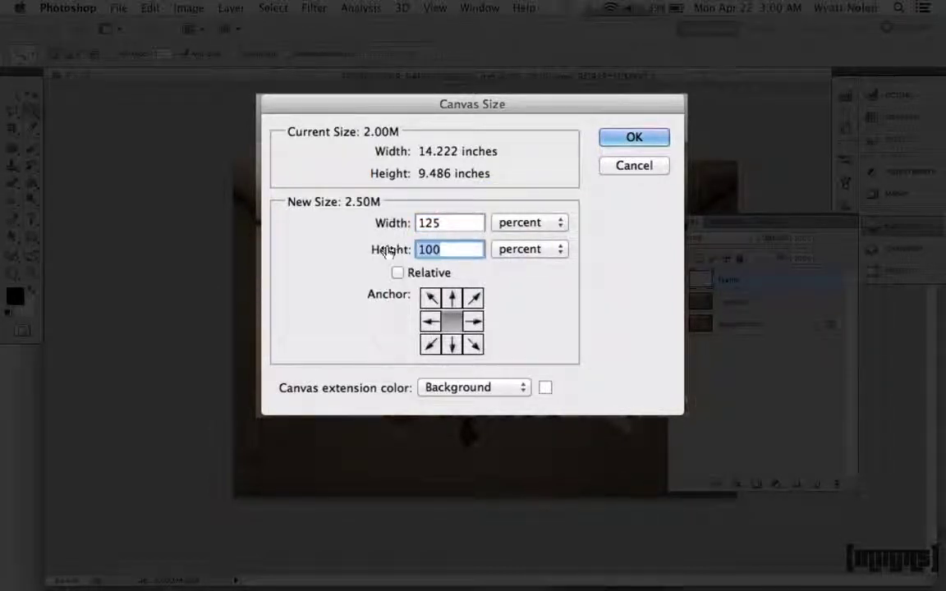
{"action": "type", "text": "125"}
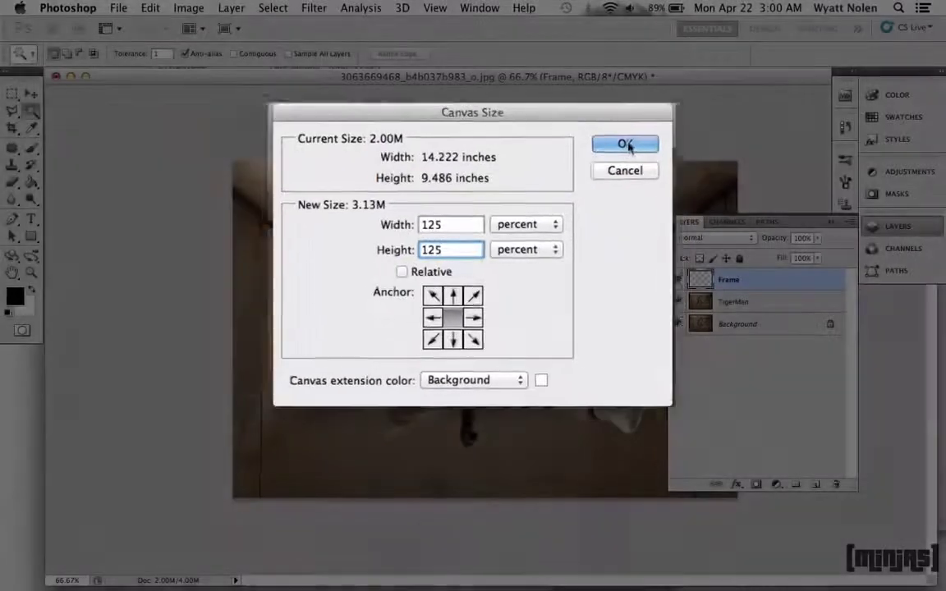
{"action": "left_click", "coordinate": [625, 145]}
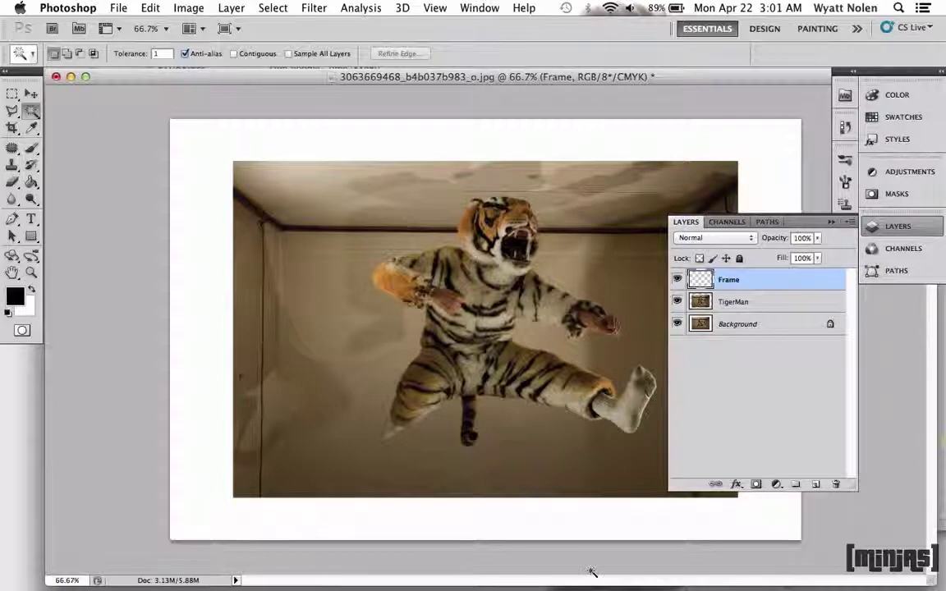
Step: Hide the Background layer and select the photo area on the TigerMan layer by inverting a Magic Wand selection of the transparent border
{"action": "left_click", "coordinate": [676, 324]}
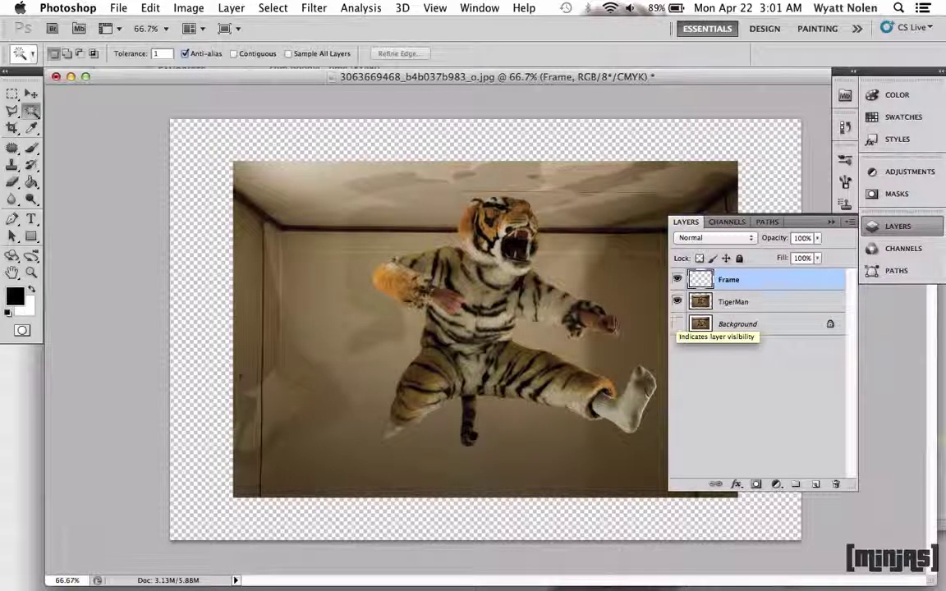
{"action": "left_click", "coordinate": [765, 304]}
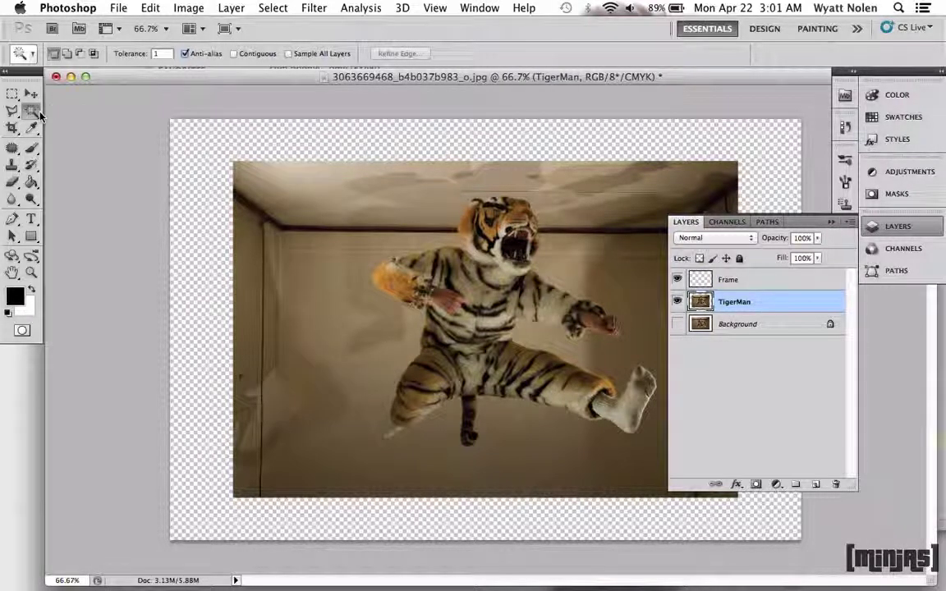
{"action": "left_click", "coordinate": [197, 205]}
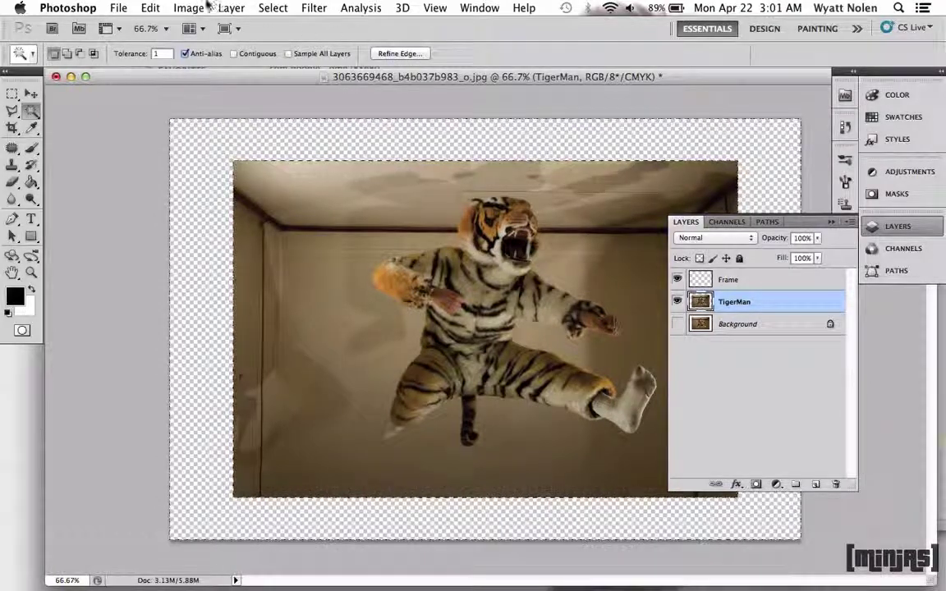
{"action": "left_click", "coordinate": [274, 9]}
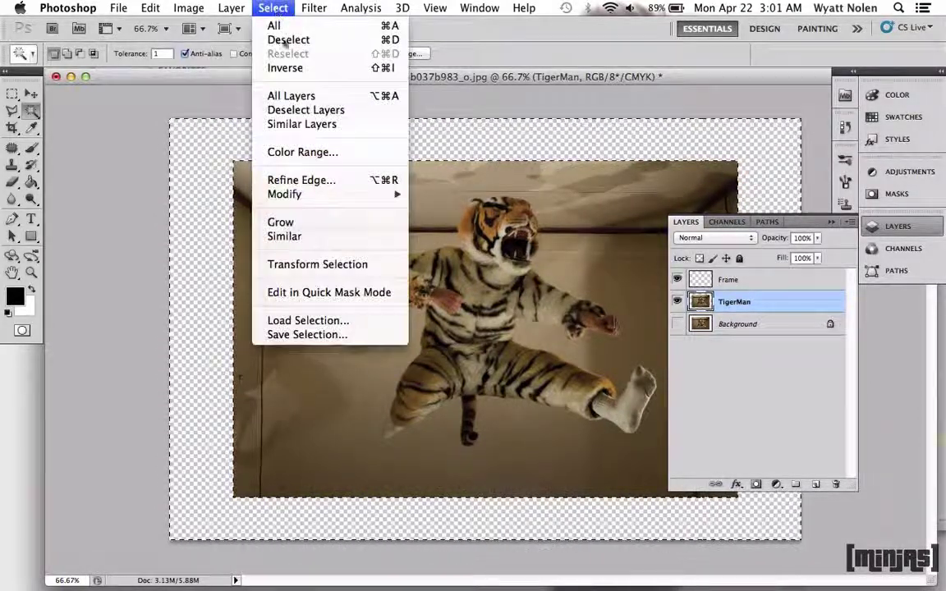
{"action": "left_click", "coordinate": [268, 65]}
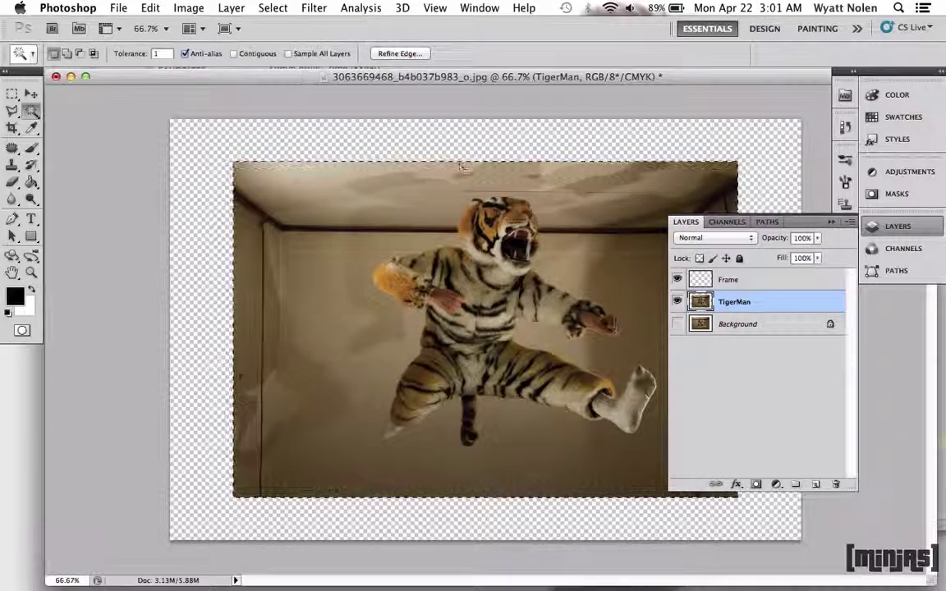
Step: Fill the selected photo area with black on the Frame layer using the Paint Bucket tool
{"action": "left_click", "coordinate": [767, 279]}
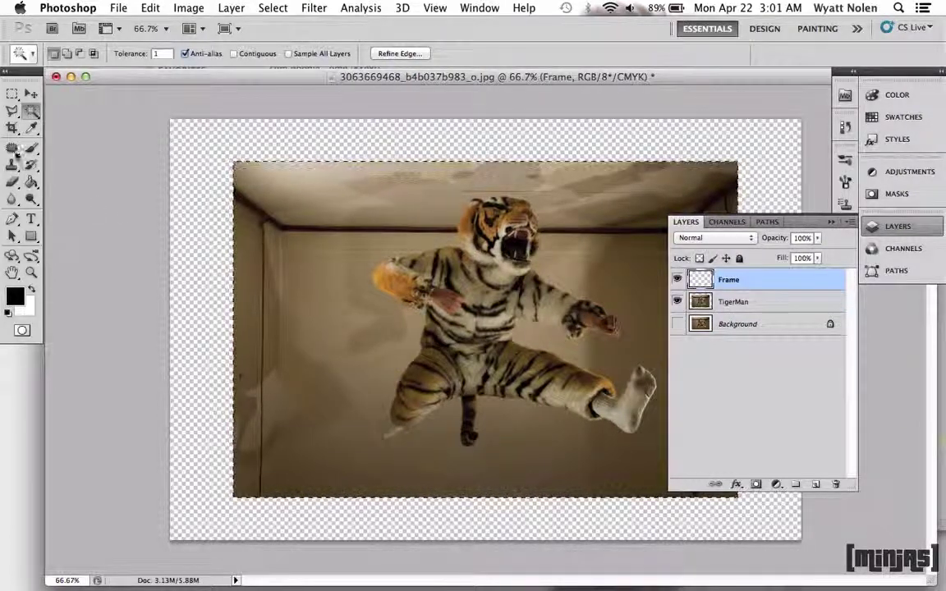
{"action": "left_click", "coordinate": [31, 181]}
{"action": "left_click", "coordinate": [359, 215]}
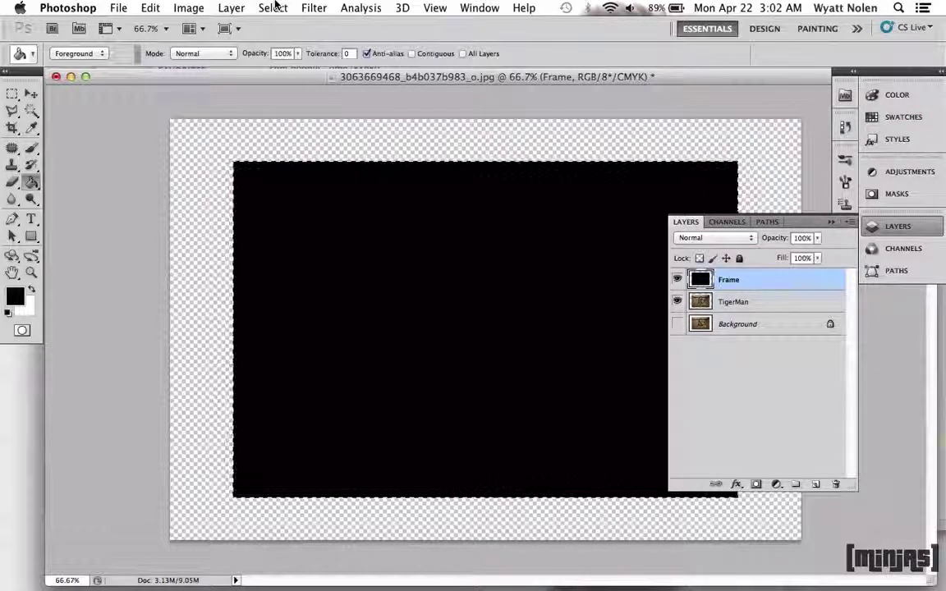
Step: Contract the selection by 40 pixels and delete the black fill inside it to leave a frame border, ending with nothing selected
{"action": "left_click", "coordinate": [274, 7]}
{"action": "mouse_move", "coordinate": [301, 200]}
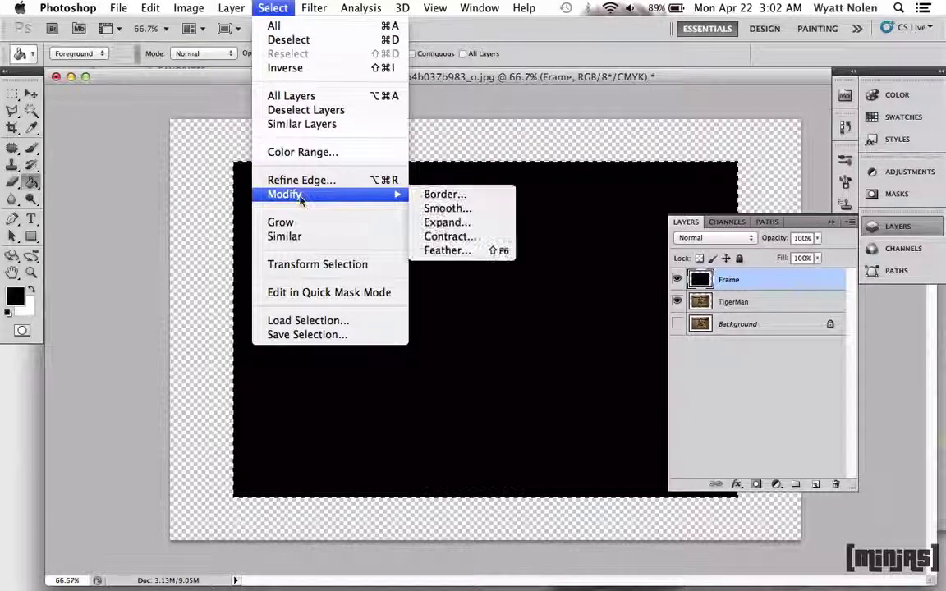
{"action": "left_click", "coordinate": [450, 237]}
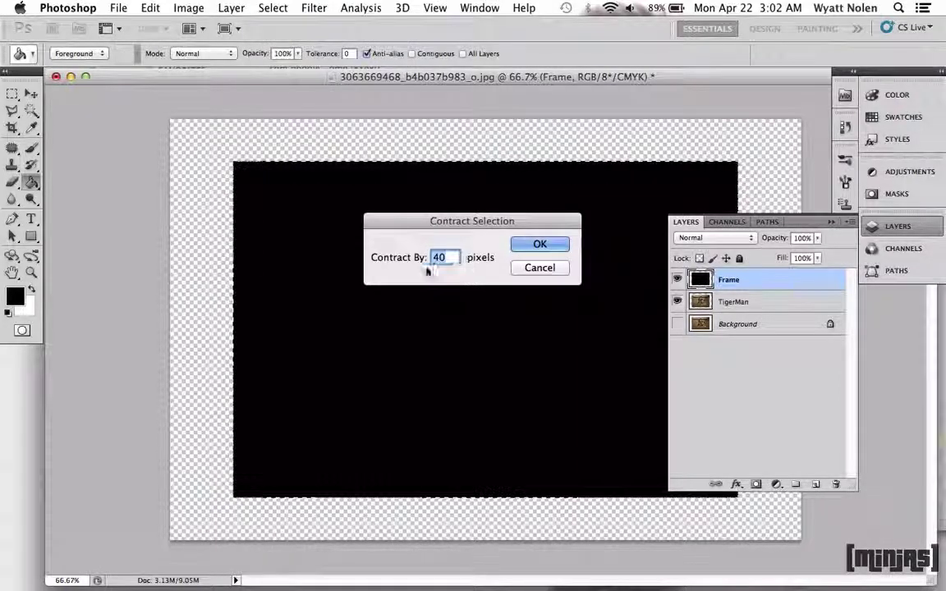
{"action": "left_click", "coordinate": [540, 246]}
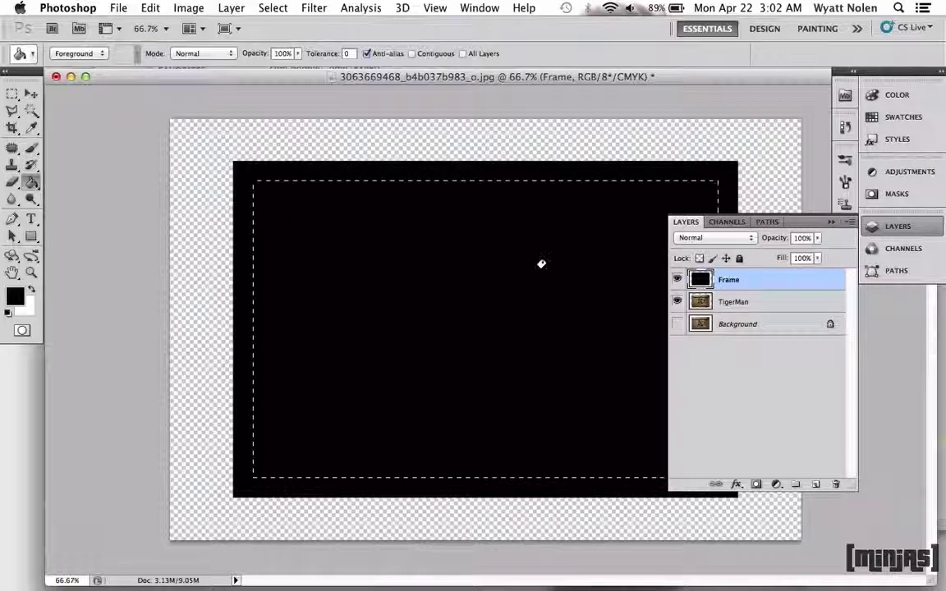
{"action": "key", "text": "Delete"}
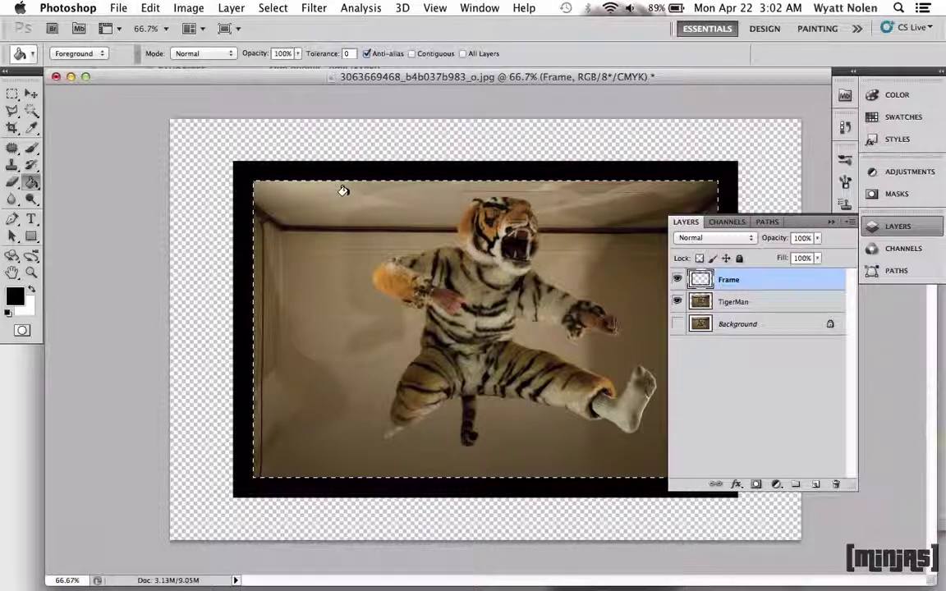
{"action": "key", "text": "super+d"}
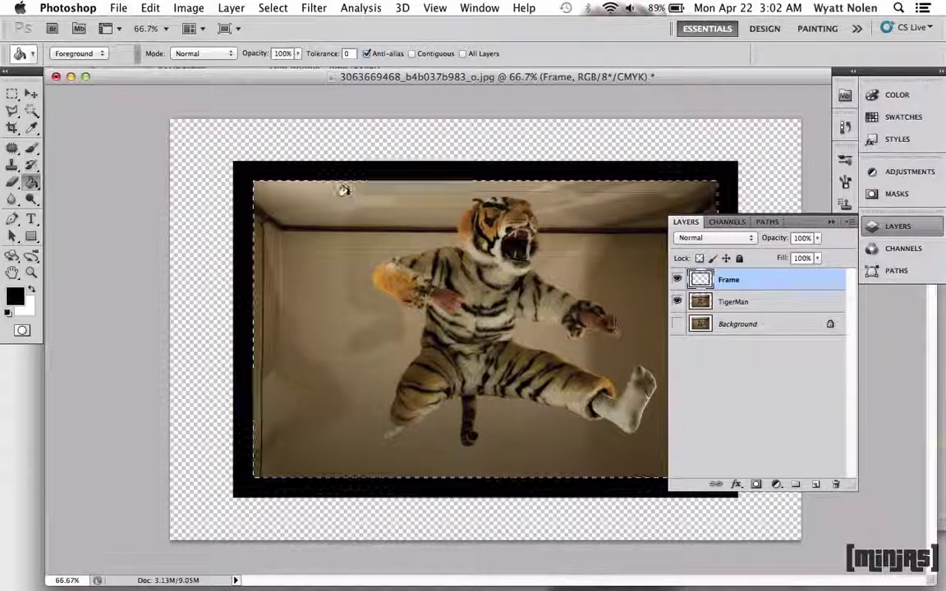
Step: Duplicate the TigerMan layer and place the copy above the Frame layer, with the Lasso tool picked for outlining the figure
{"action": "left_click", "coordinate": [770, 305]}
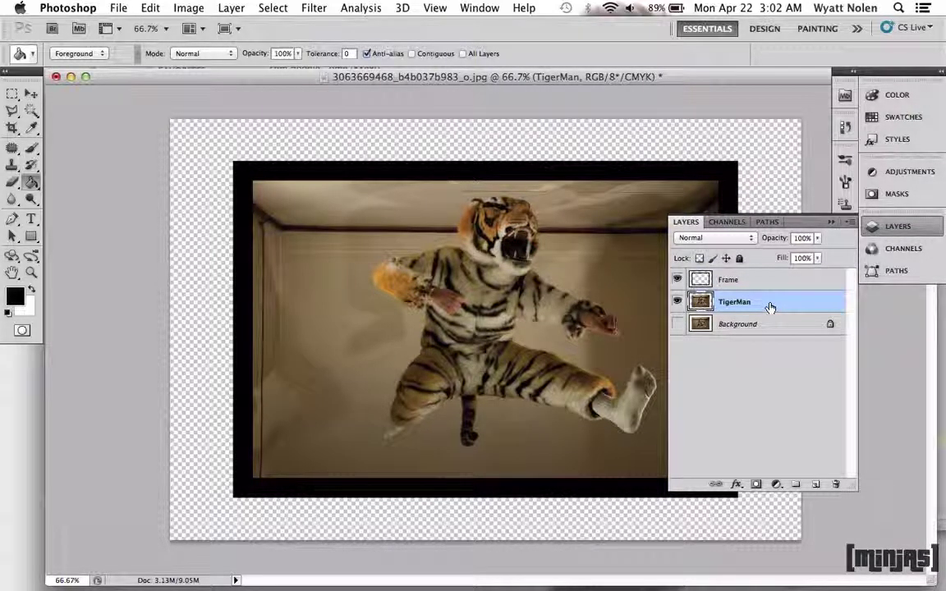
{"action": "key", "text": "super+j"}
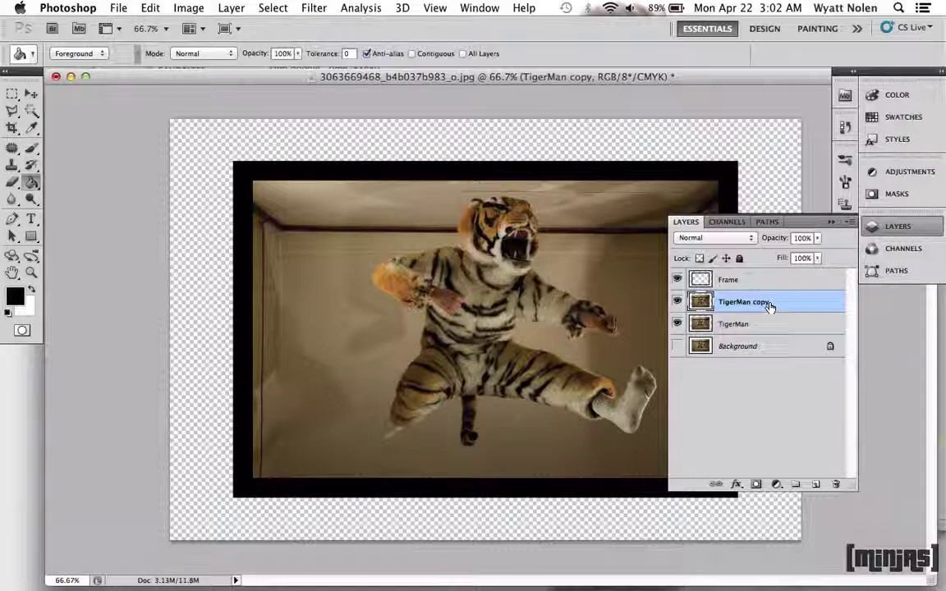
{"action": "left_click_drag", "start_coordinate": [770, 305], "coordinate": [774, 279]}
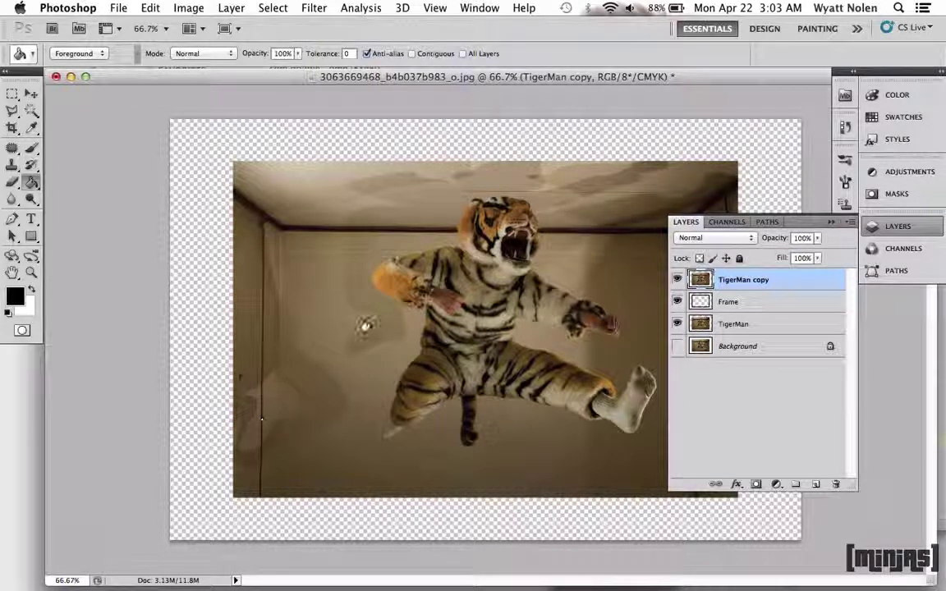
{"action": "left_click", "coordinate": [10, 112]}
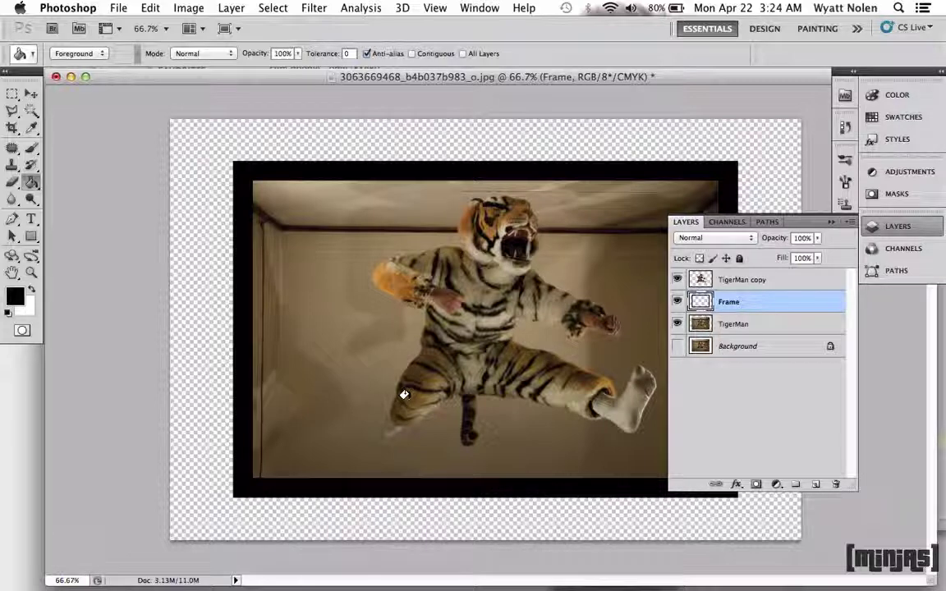
Step: Inspect the cut-out figure on the TigerMan copy layer by toggling the visibility of the Frame and TigerMan layers
{"action": "left_click", "coordinate": [793, 281]}
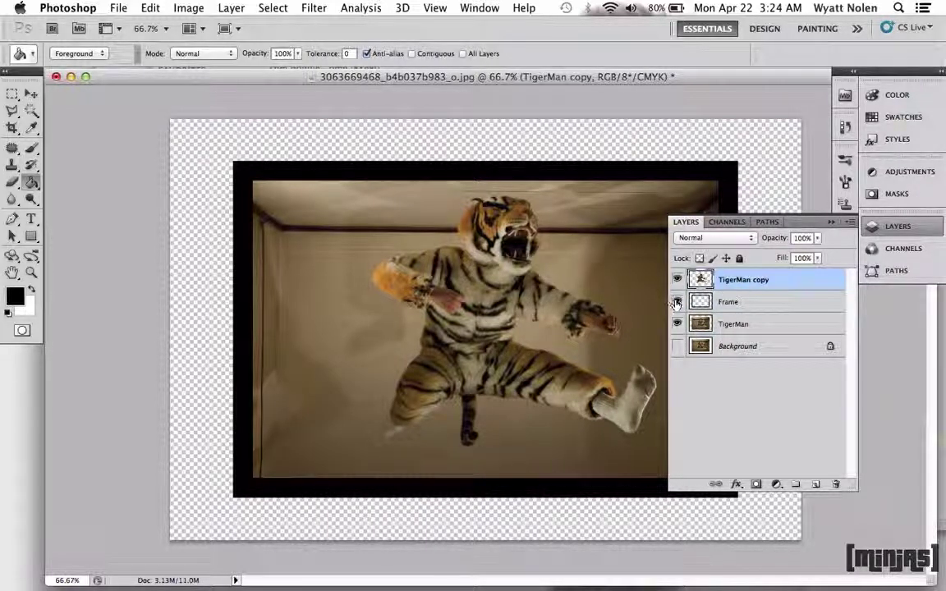
{"action": "left_click", "coordinate": [676, 301]}
{"action": "left_click", "coordinate": [676, 323]}
{"action": "left_click", "coordinate": [676, 323]}
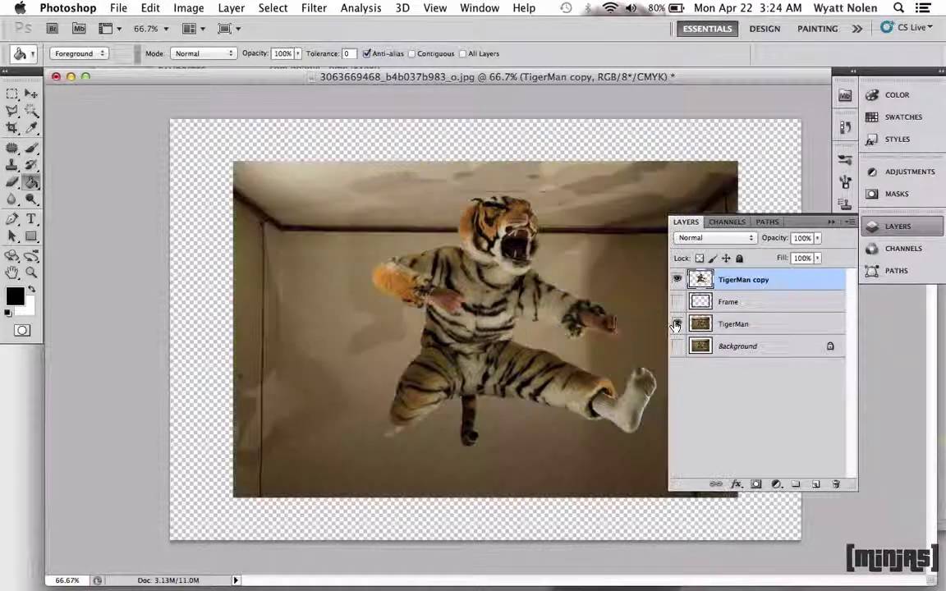
{"action": "left_click", "coordinate": [677, 301]}
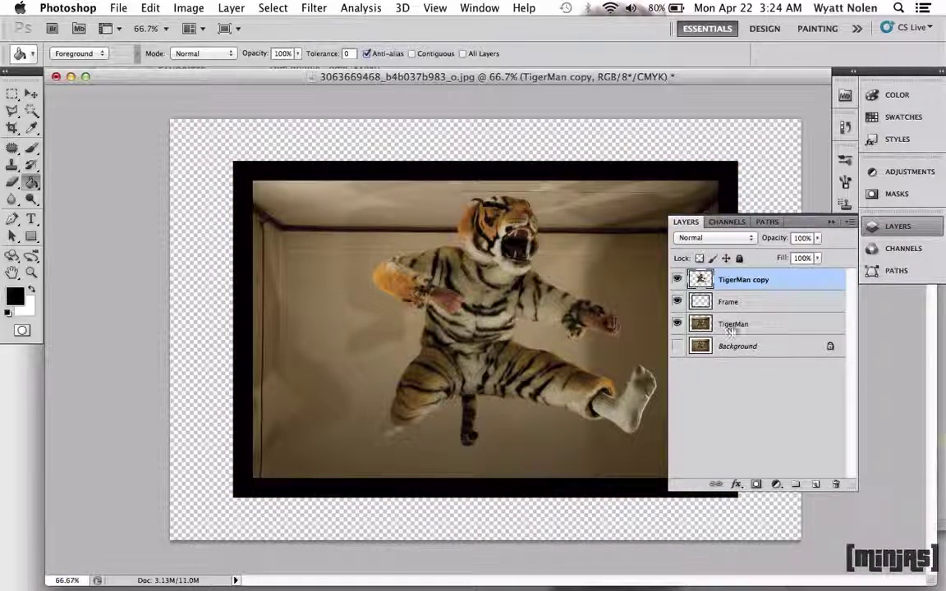
Step: Transform the Frame layer with Perspective so its left side is taller than its right and the frame appears tilted
{"action": "left_click", "coordinate": [757, 306]}
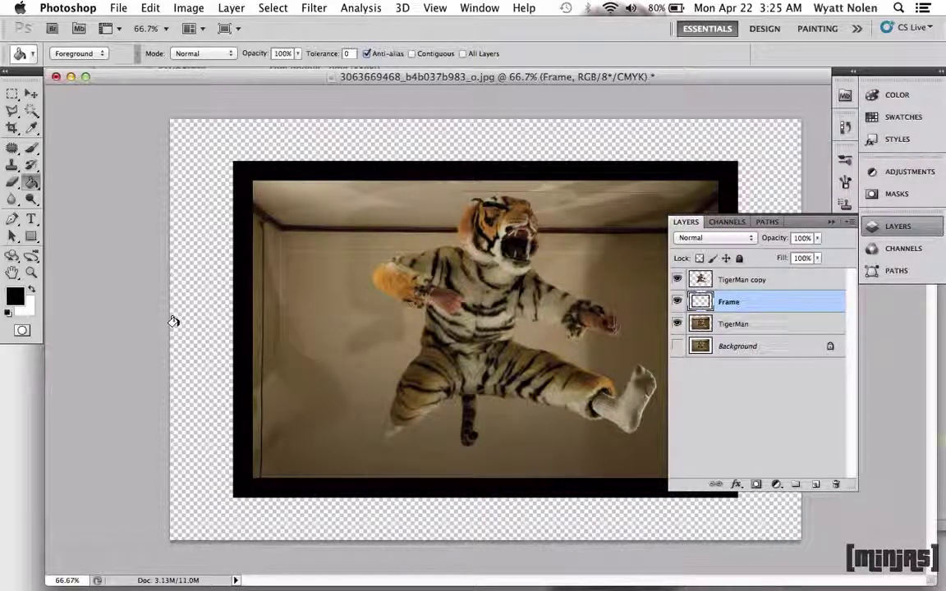
{"action": "key", "text": "super+t"}
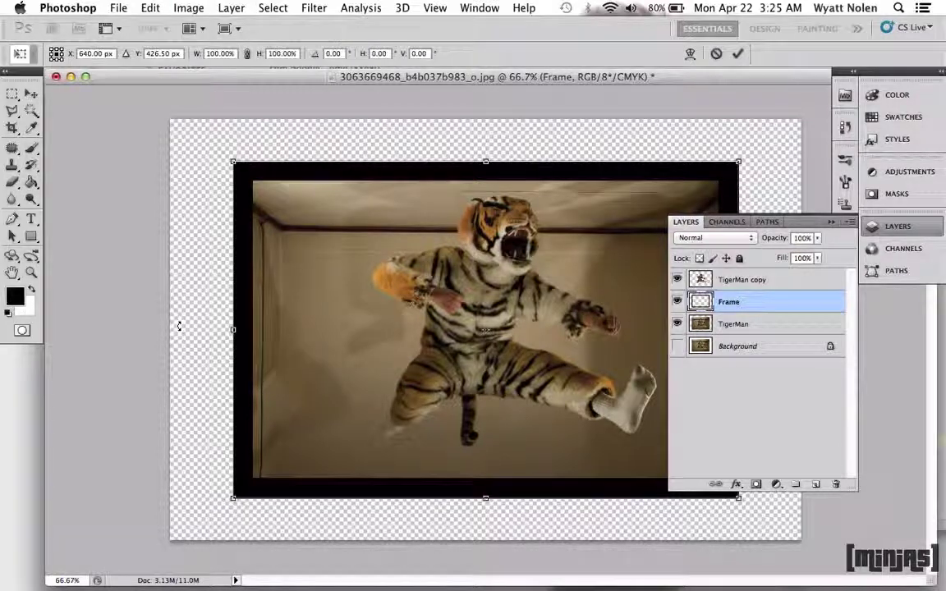
{"action": "left_click", "coordinate": [151, 8]}
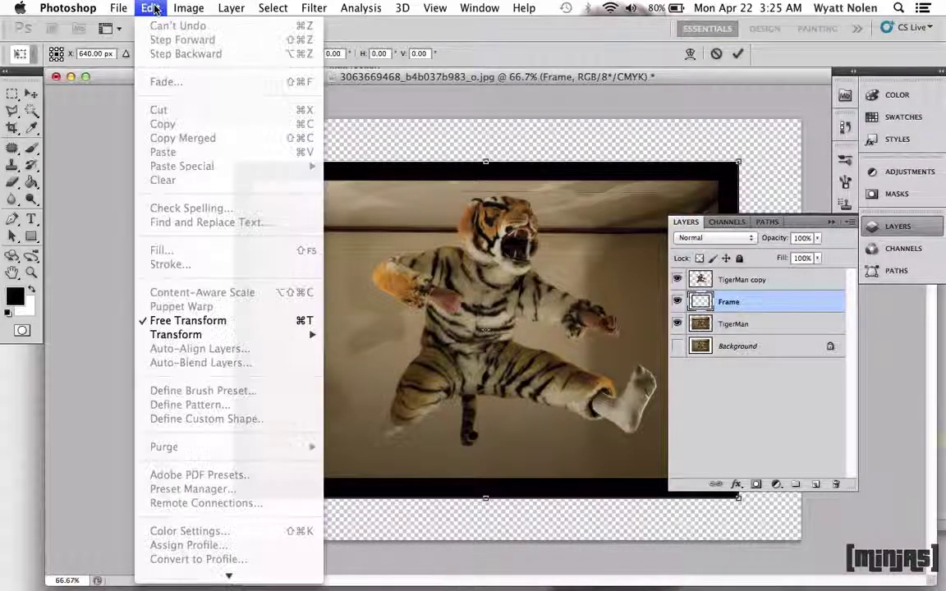
{"action": "mouse_move", "coordinate": [196, 337]}
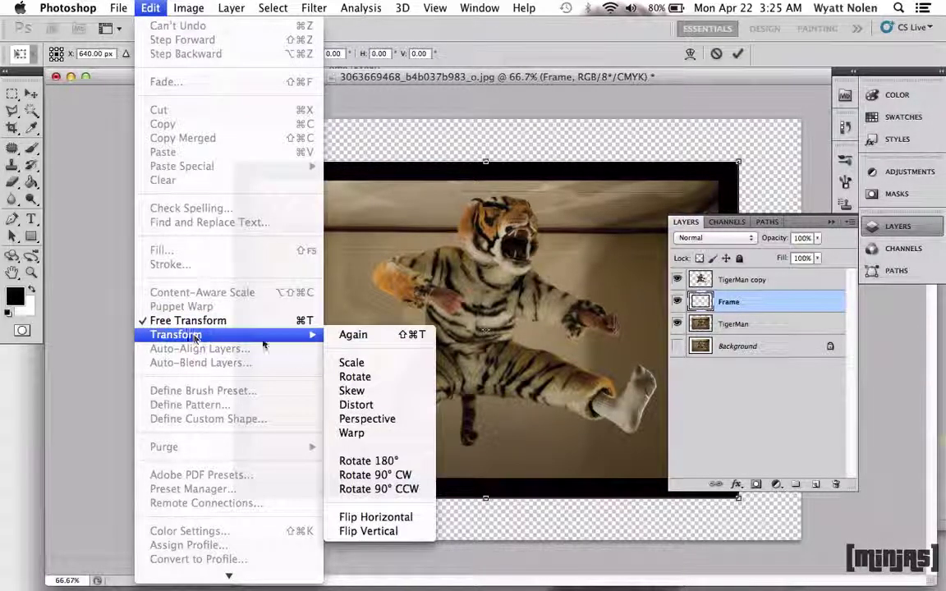
{"action": "left_click", "coordinate": [366, 421]}
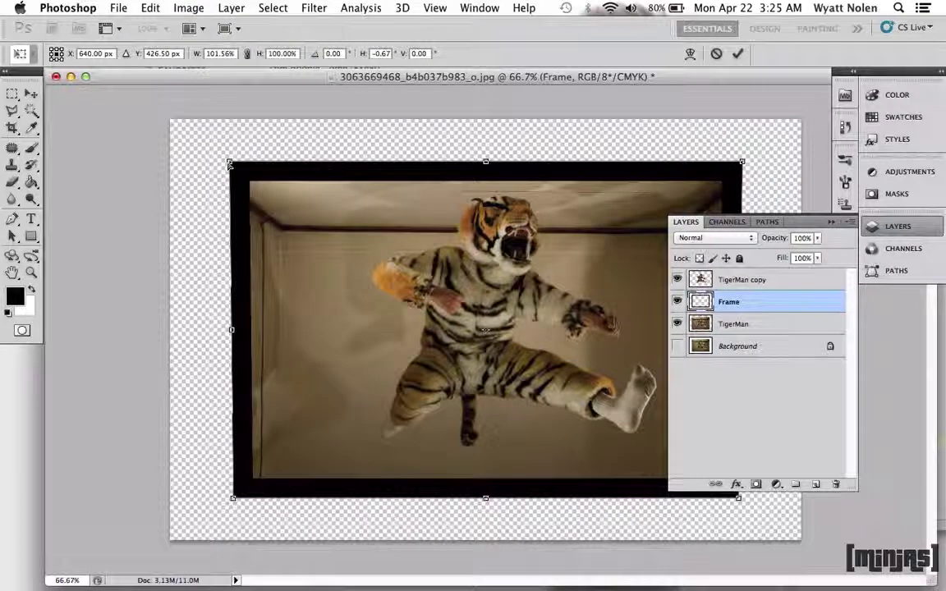
{"action": "left_click_drag", "start_coordinate": [233, 165], "coordinate": [196, 163]}
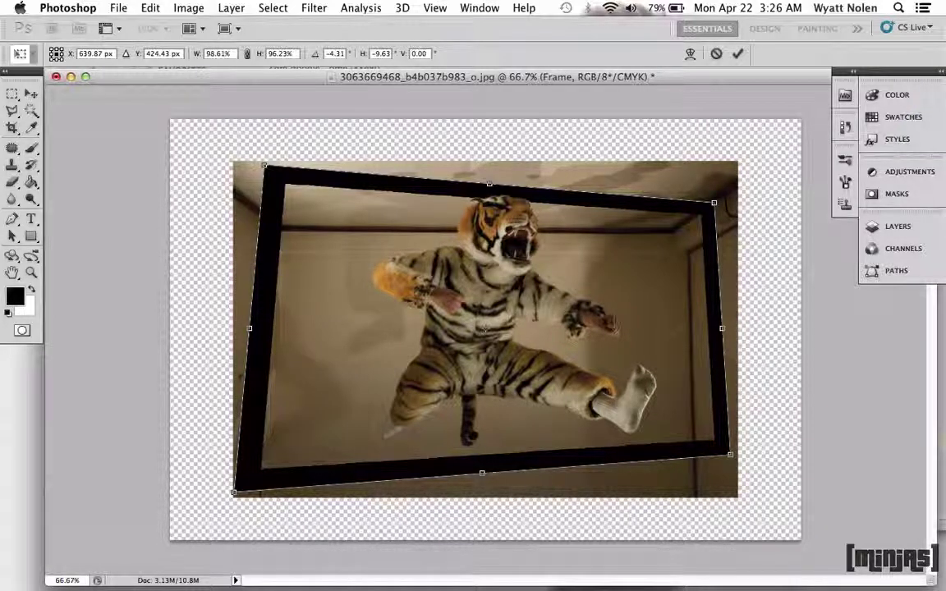
{"action": "key", "text": "Escape"}
Step: Scale the Frame layer to about 86% width and 84% height and place it behind the figure, with the head and foot overlapping its edges
{"action": "key", "text": "ctrl+t"}
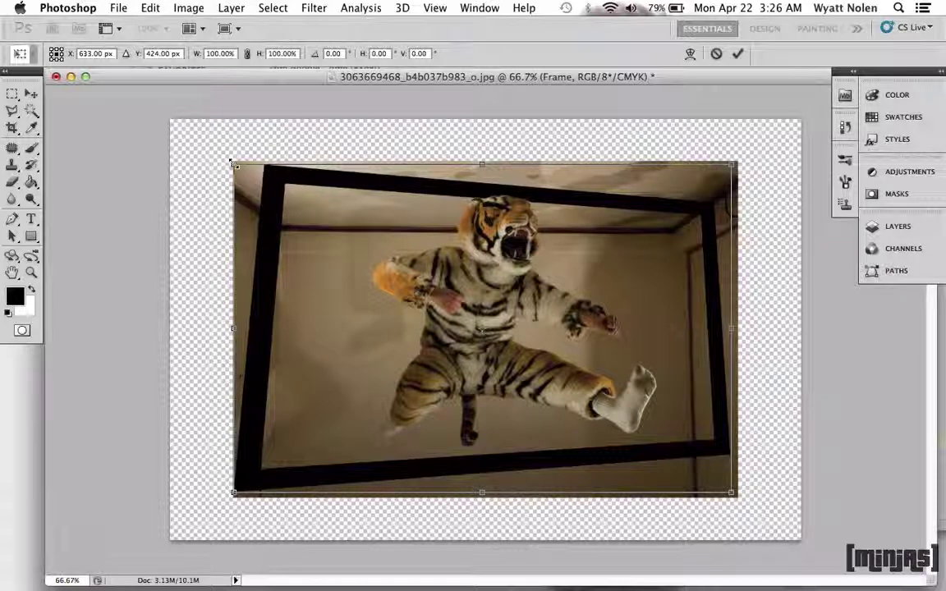
{"action": "left_click_drag", "start_coordinate": [234, 165], "coordinate": [302, 217]}
{"action": "key", "text": "super+z"}
{"action": "left_click_drag", "start_coordinate": [468, 343], "coordinate": [400, 320]}
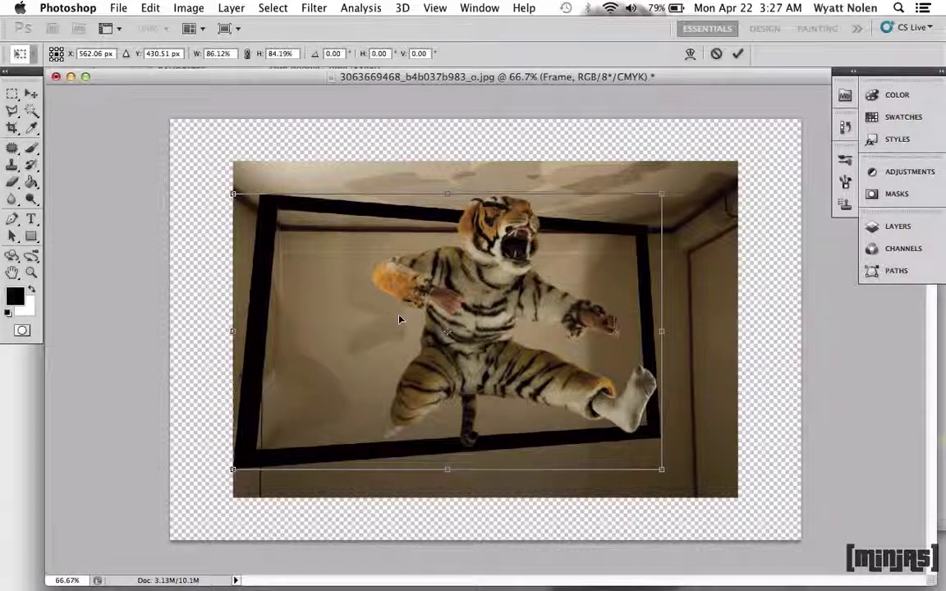
{"action": "key", "text": "Return"}
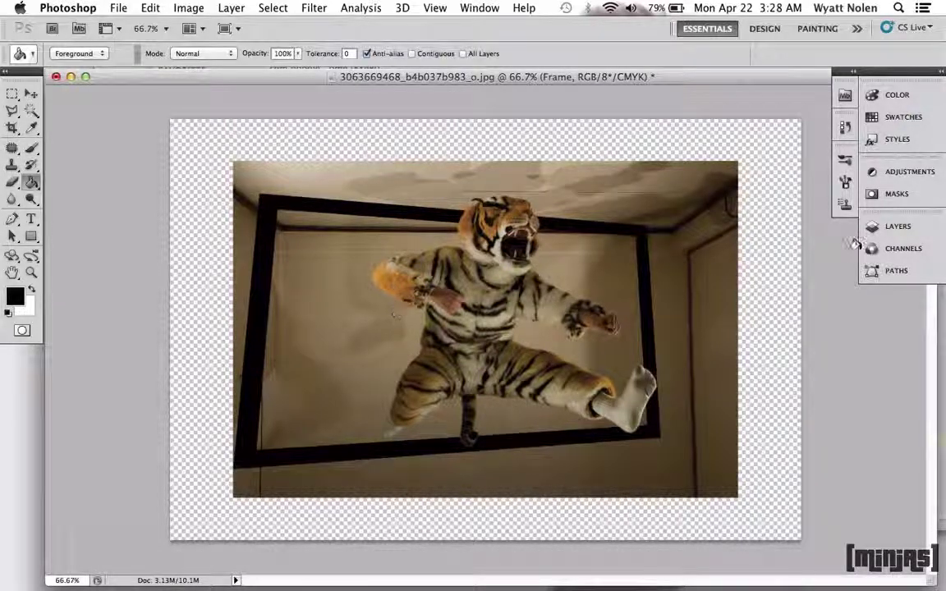
Step: Mask the TigerMan layer from a Magic Wand selection of the frame, and paint the mask white inside the frame with the 50 px brush
{"action": "left_click", "coordinate": [922, 226]}
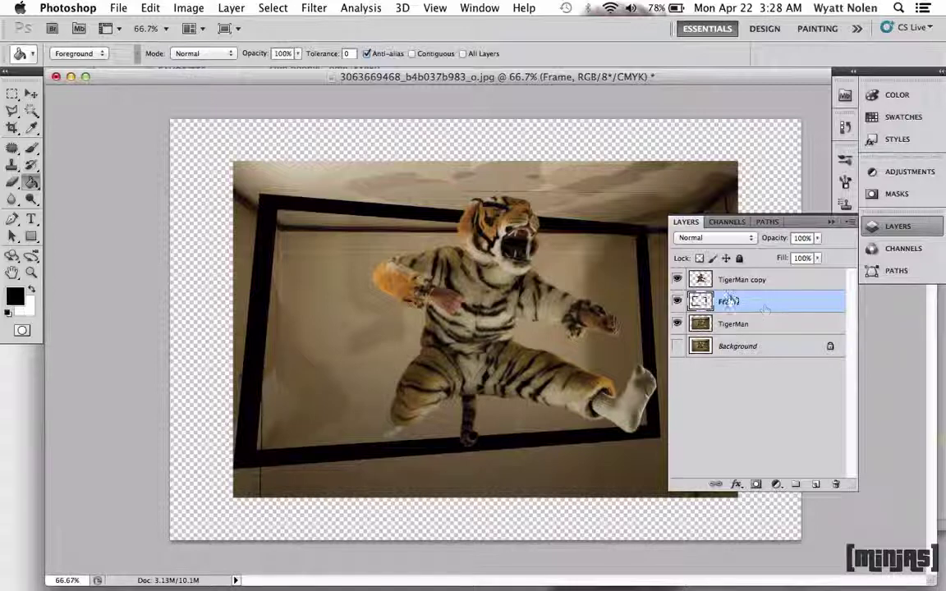
{"action": "left_click", "coordinate": [31, 111]}
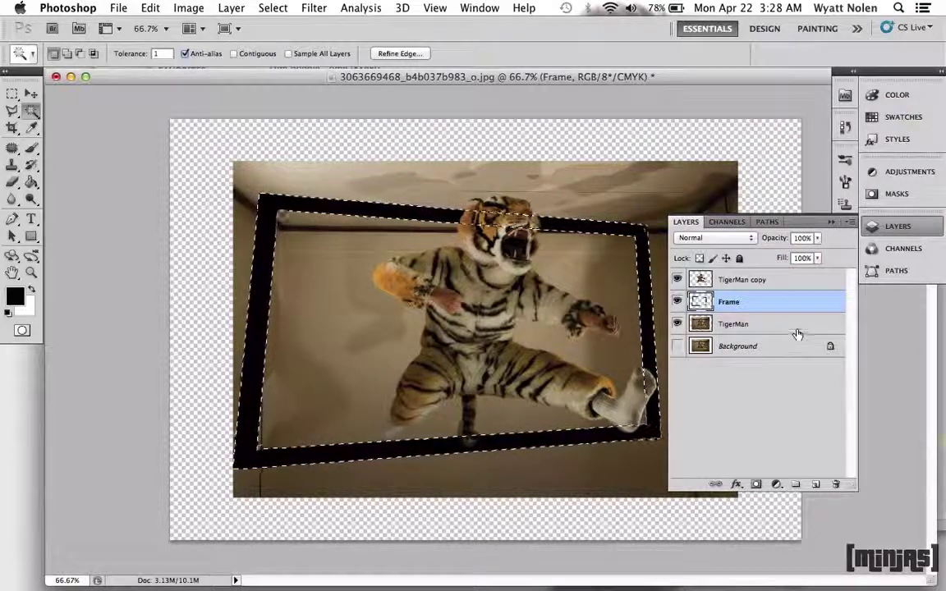
{"action": "left_click", "coordinate": [777, 327]}
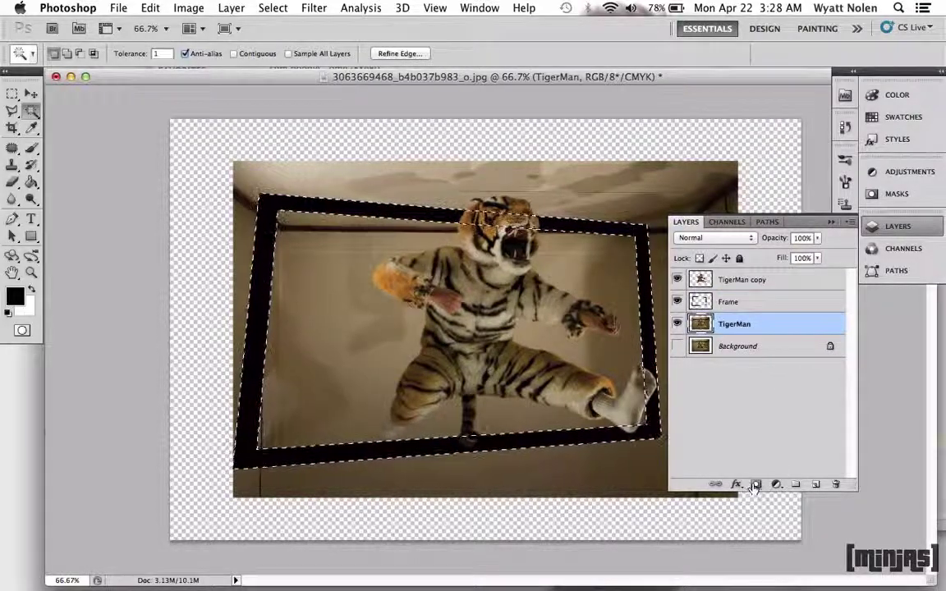
{"action": "left_click", "coordinate": [755, 485]}
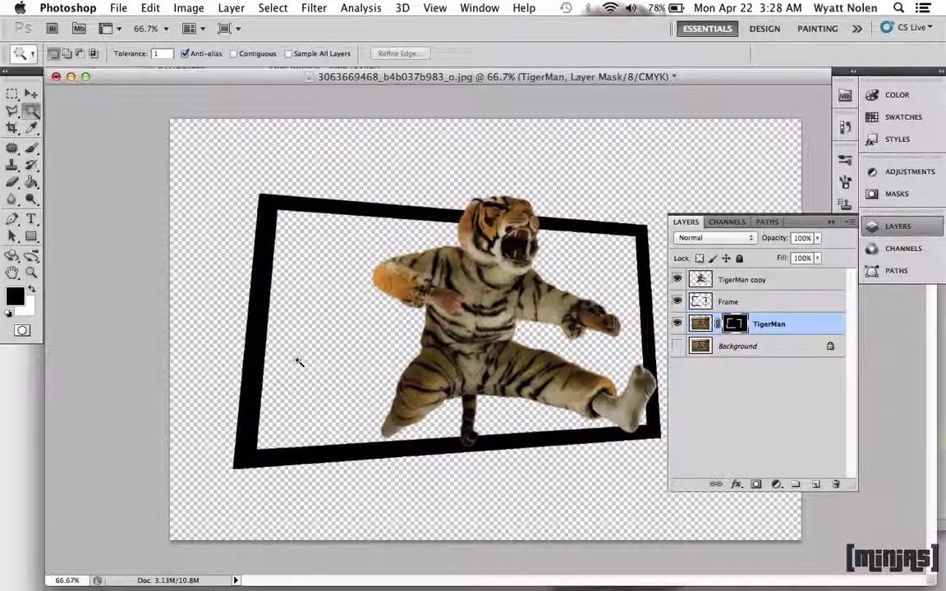
{"action": "left_click", "coordinate": [31, 148]}
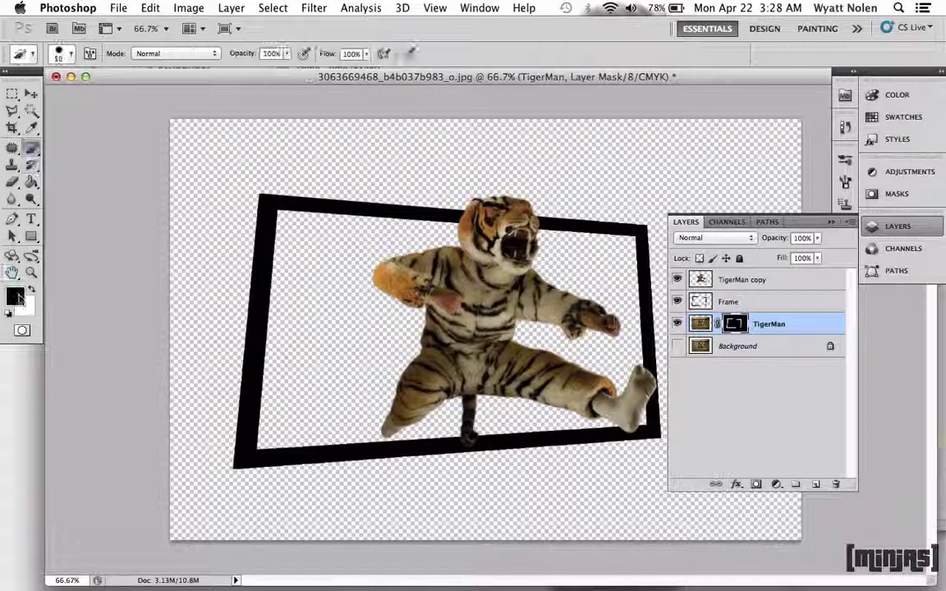
{"action": "left_click", "coordinate": [30, 291]}
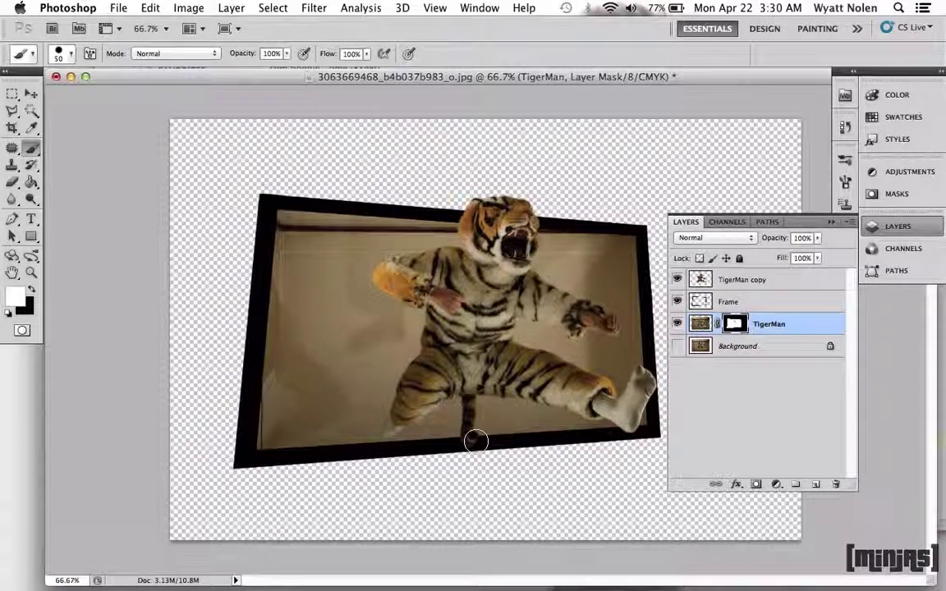
Step: Add a layer mask to the TigerMan copy layer and paint it black over the tail tip where it overlaps the lower frame edge
{"action": "left_click", "coordinate": [754, 280]}
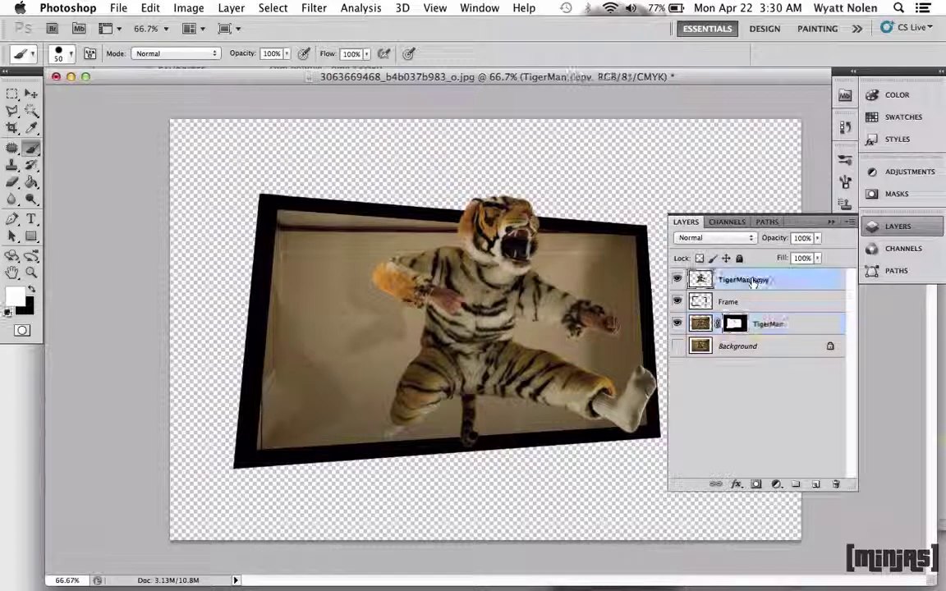
{"action": "left_click", "coordinate": [756, 484]}
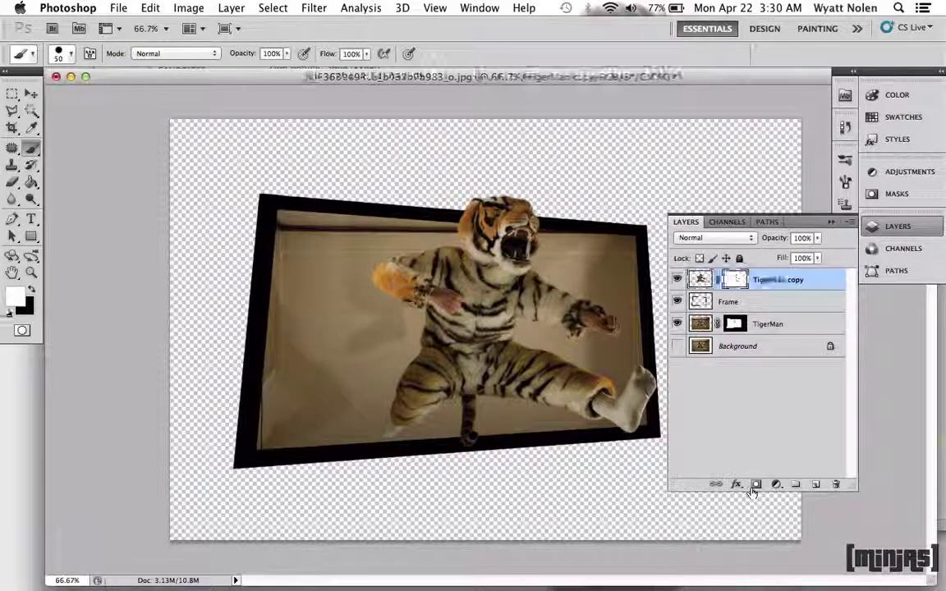
{"action": "key", "text": "x"}
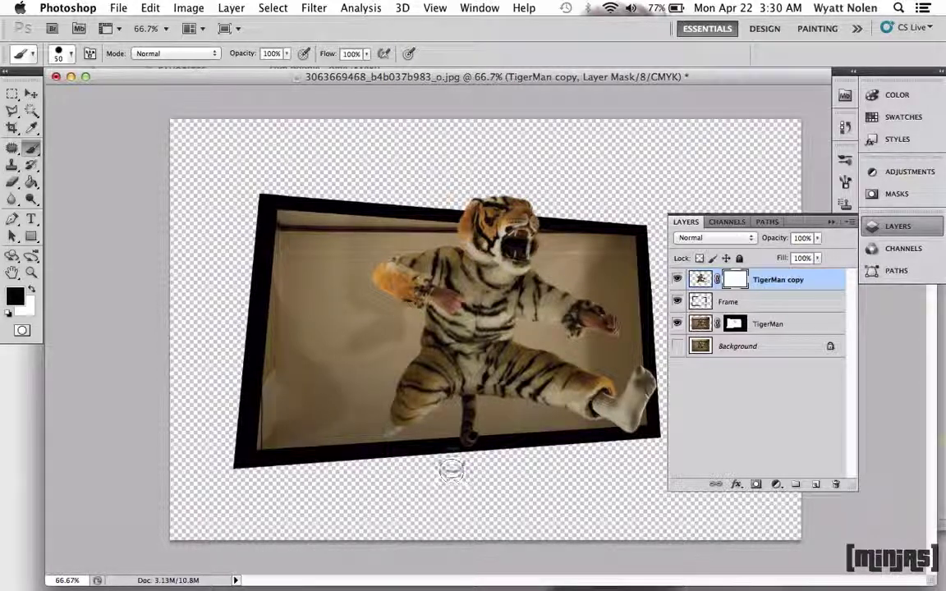
{"action": "mouse_move", "coordinate": [487, 447]}
{"action": "left_mouse_down"}
{"action": "mouse_move", "coordinate": [475, 444]}
{"action": "mouse_move", "coordinate": [485, 439]}
{"action": "mouse_move", "coordinate": [425, 466]}
{"action": "left_mouse_up"}
{"action": "left_click", "coordinate": [386, 421]}
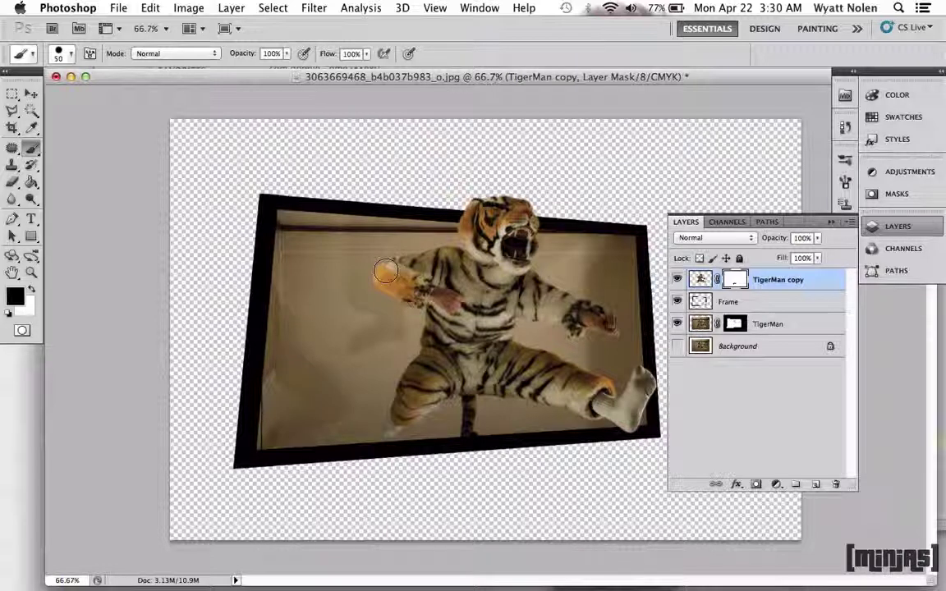
Step: Apply a Drop Shadow to the TigerMan copy layer with angle 135°, distance 10 px and size 18 px
{"action": "left_click", "coordinate": [700, 280]}
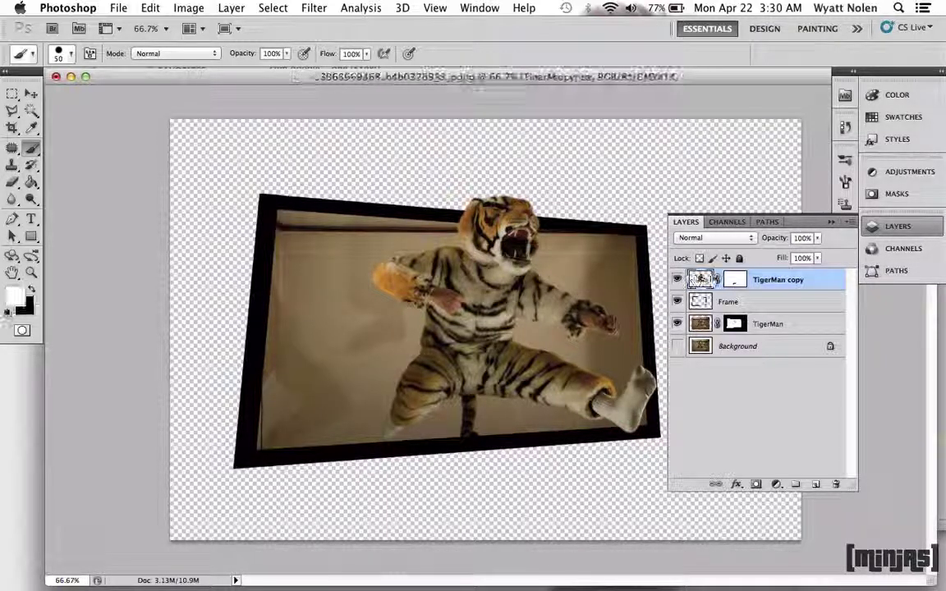
{"action": "double_click", "coordinate": [819, 283]}
{"action": "left_click", "coordinate": [44, 163]}
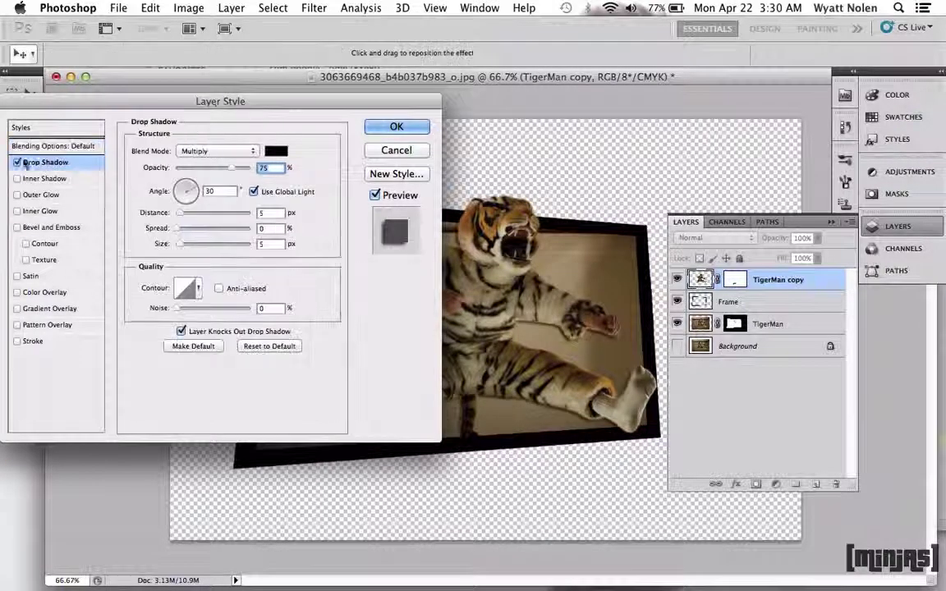
{"action": "left_click_drag", "start_coordinate": [263, 109], "coordinate": [194, 92]}
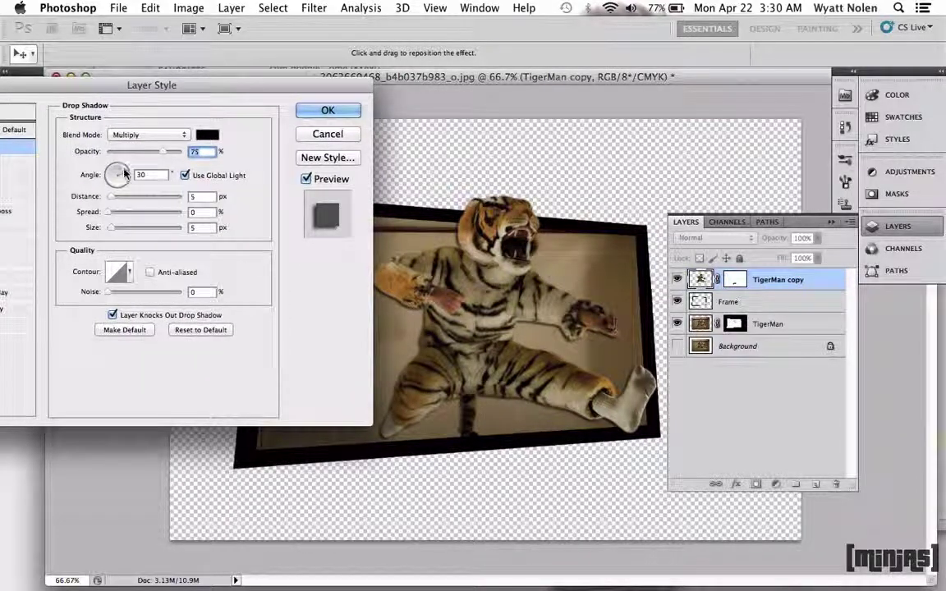
{"action": "mouse_move", "coordinate": [114, 169]}
{"action": "left_mouse_down"}
{"action": "mouse_move", "coordinate": [105, 162]}
{"action": "mouse_move", "coordinate": [95, 178]}
{"action": "mouse_move", "coordinate": [103, 163]}
{"action": "left_mouse_up"}
{"action": "type", "text": "10"}
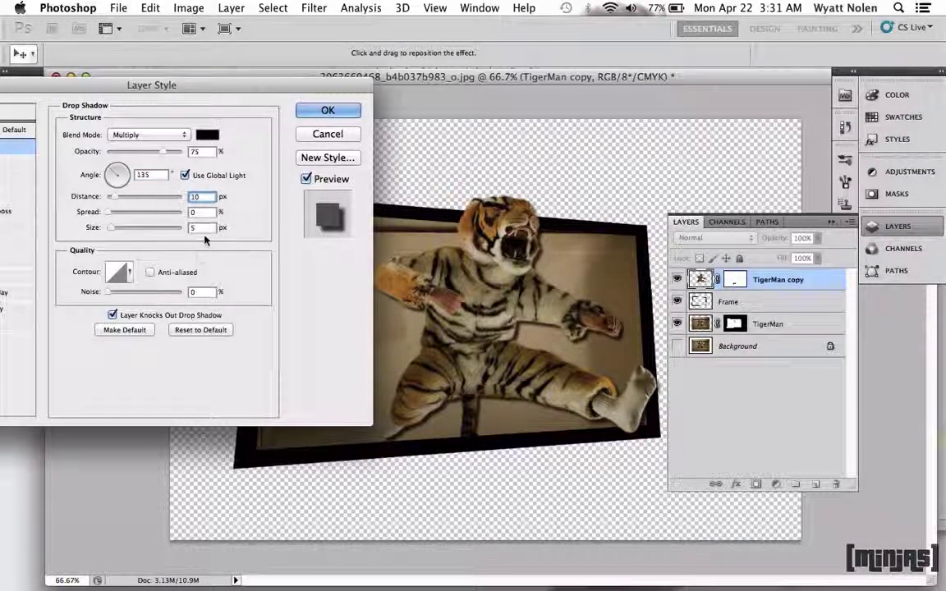
{"action": "left_click_drag", "start_coordinate": [205, 229], "coordinate": [161, 232]}
{"action": "type", "text": "18"}
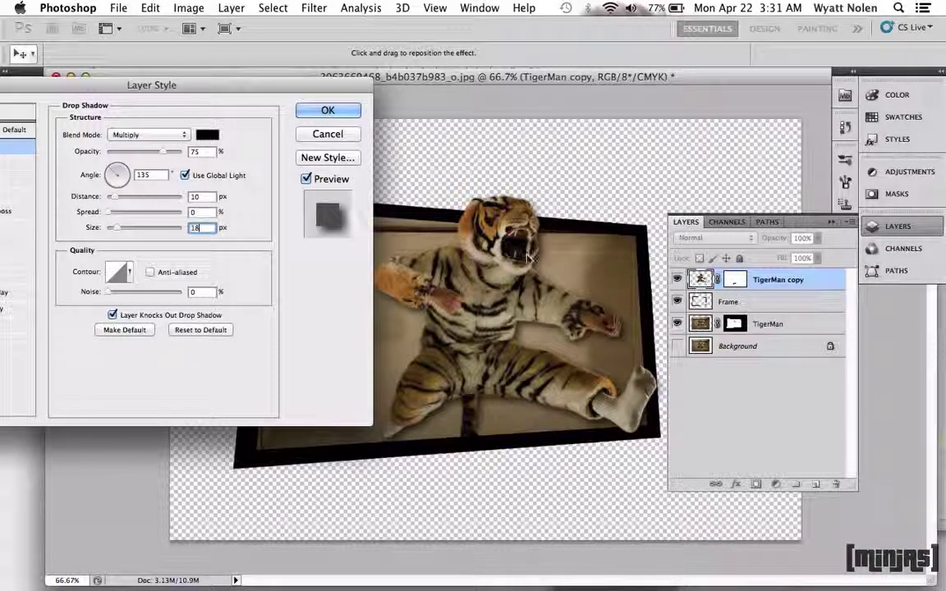
{"action": "left_click", "coordinate": [324, 110]}
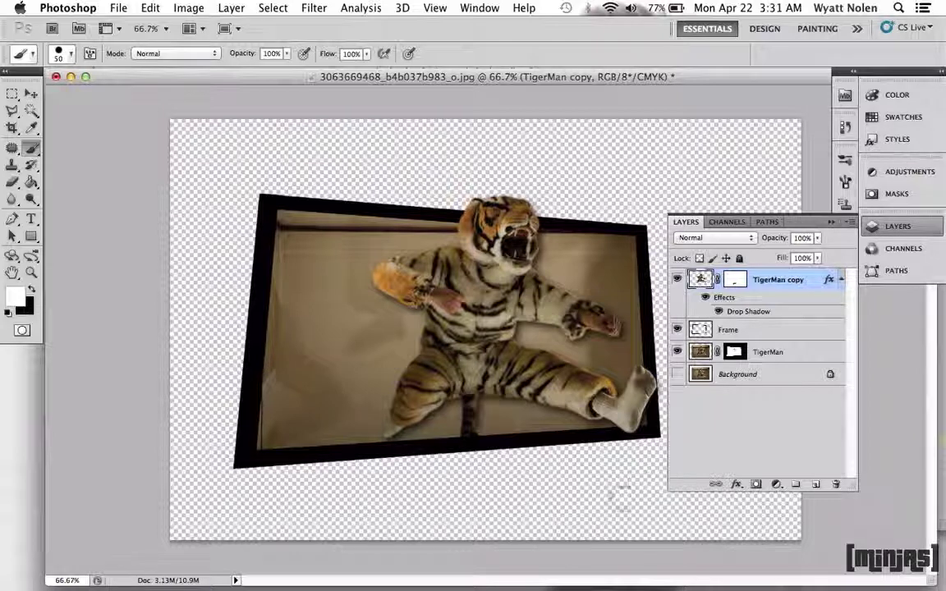
Step: Create a new layer directly above the locked Background layer and name it Background
{"action": "left_click", "coordinate": [755, 375]}
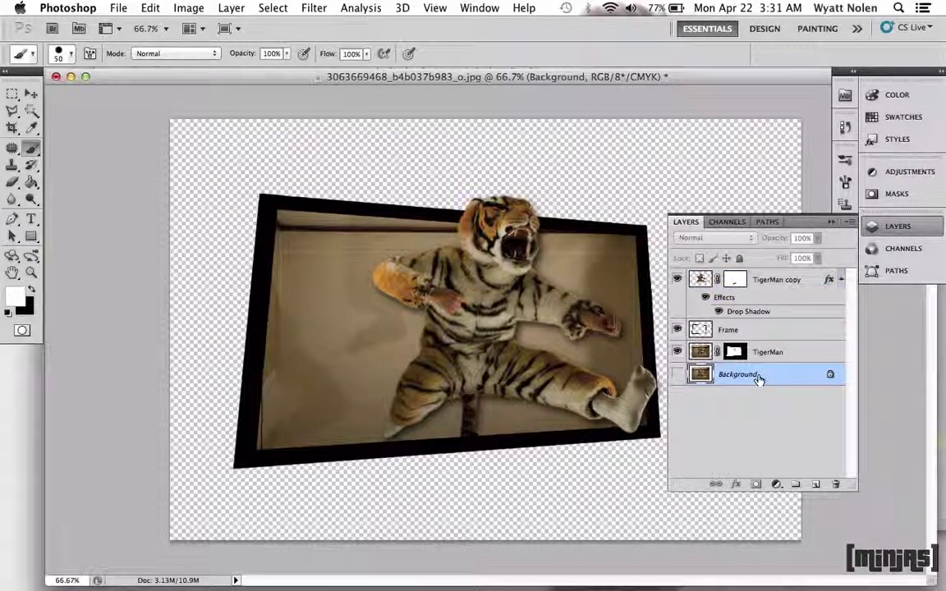
{"action": "key", "text": "super+shift+n"}
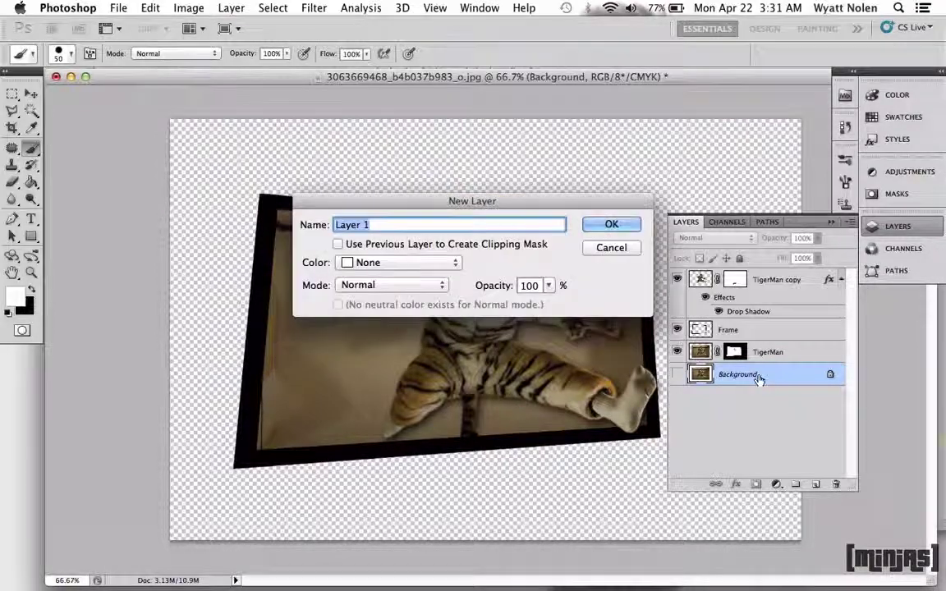
{"action": "key", "text": "Return"}
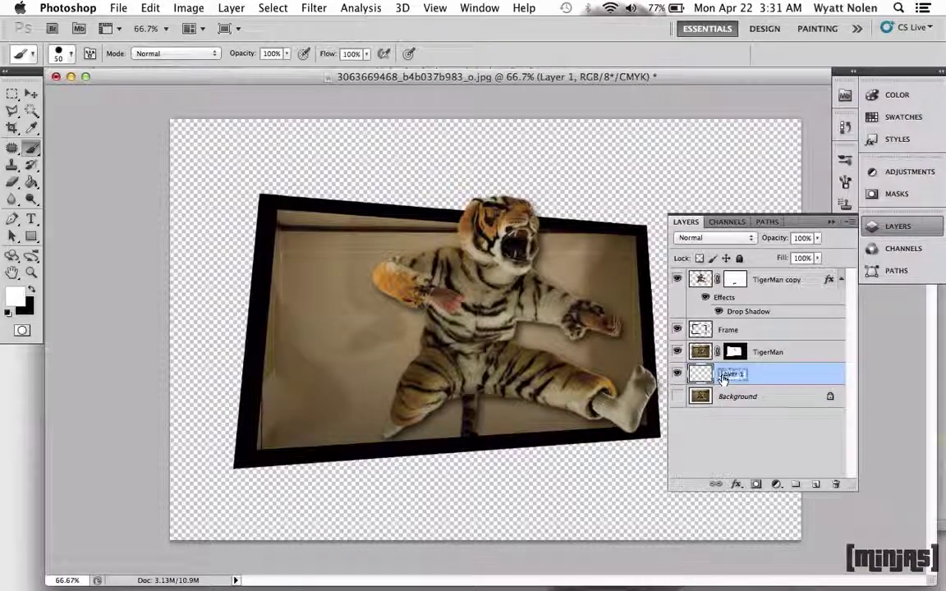
{"action": "double_click", "coordinate": [726, 375]}
{"action": "type", "text": "Background"}
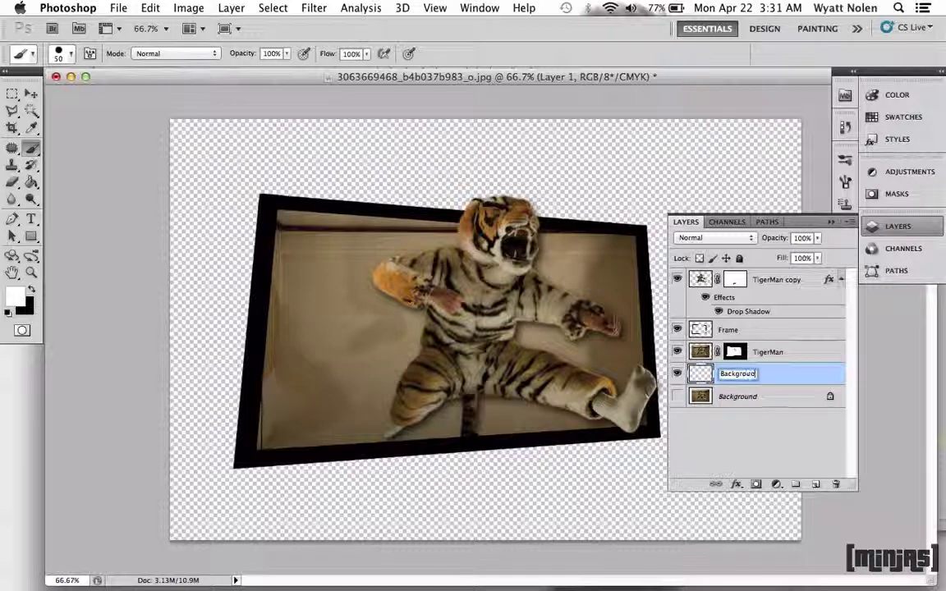
{"action": "key", "text": "Return"}
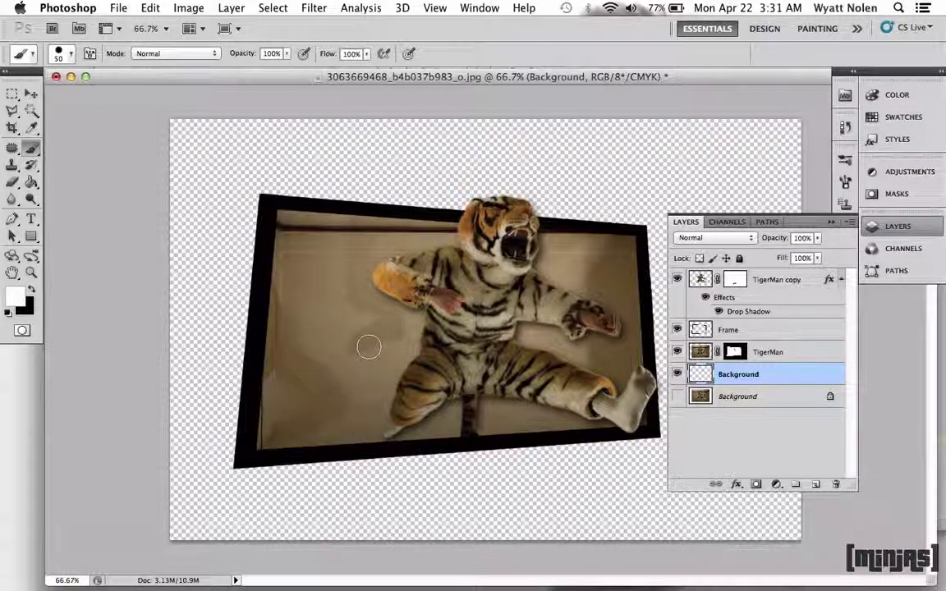
Step: Sample two brown tones from the wall inside the frame with the Eyedropper as the foreground and background colors
{"action": "left_click_drag", "start_coordinate": [367, 343], "coordinate": [311, 346]}
{"action": "left_click", "coordinate": [31, 129]}
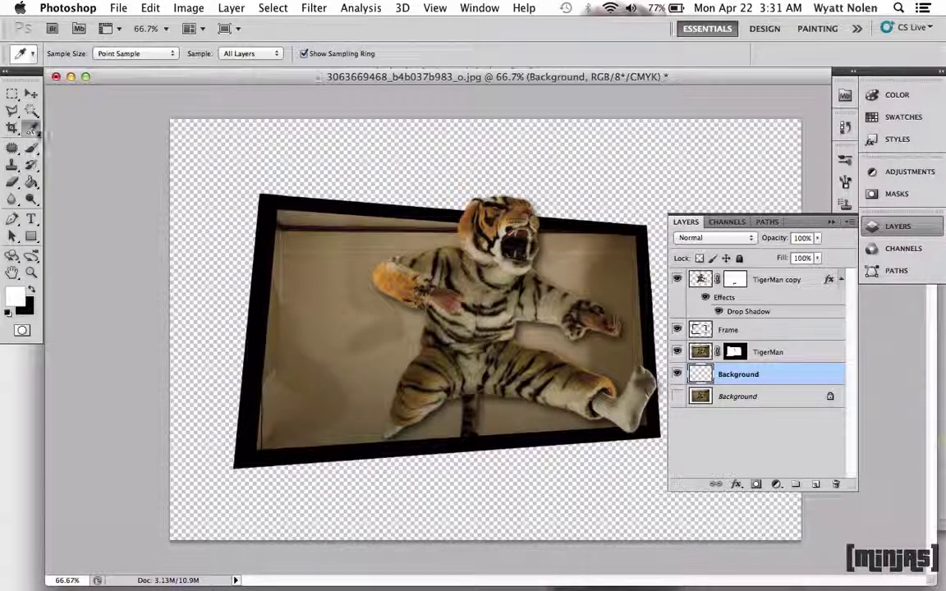
{"action": "left_click", "coordinate": [277, 289]}
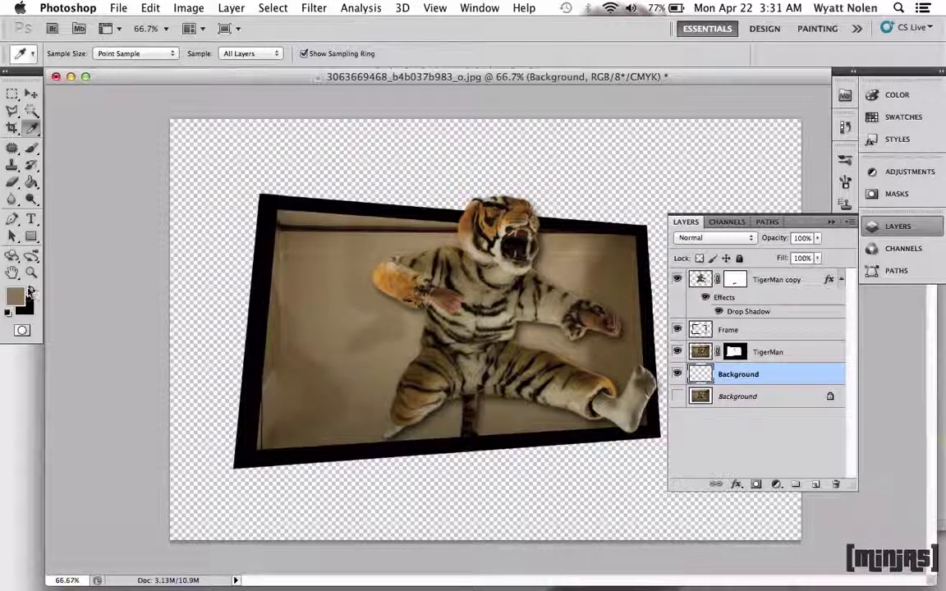
{"action": "left_click", "coordinate": [279, 351]}
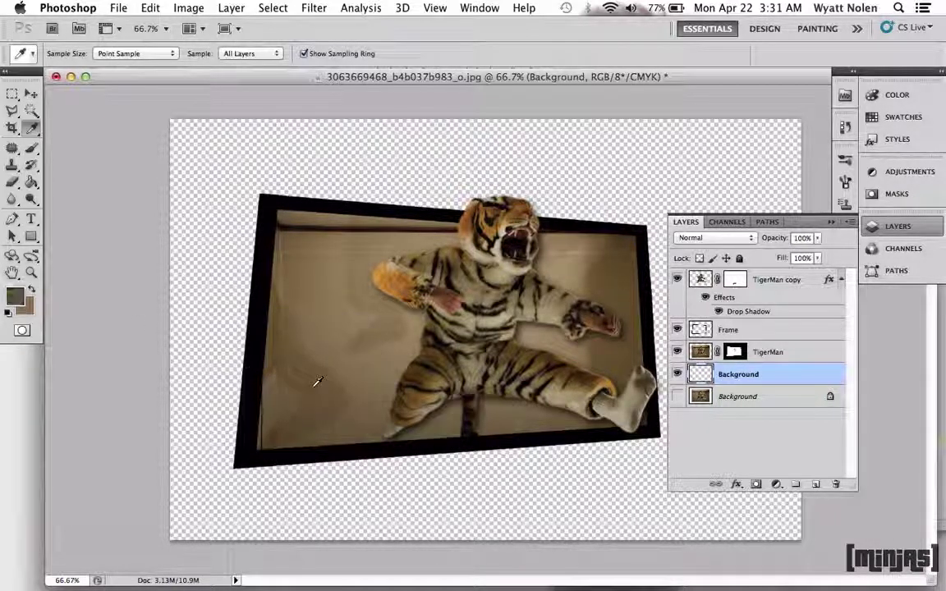
{"action": "left_click", "coordinate": [317, 381]}
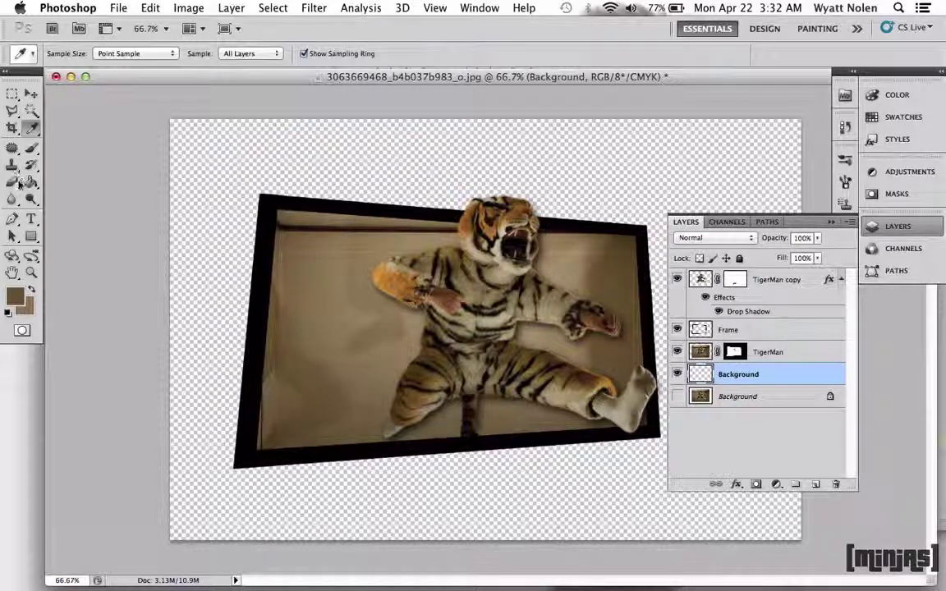
Step: Set the Gradient tool to the Foreground to Background preset
{"action": "left_click_drag", "start_coordinate": [29, 183], "coordinate": [85, 179]}
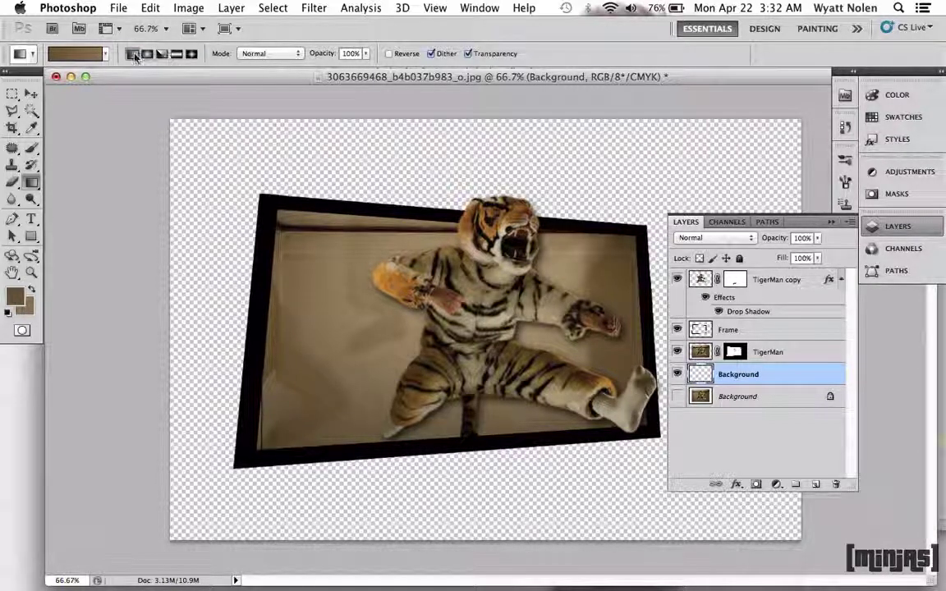
{"action": "left_click", "coordinate": [105, 53]}
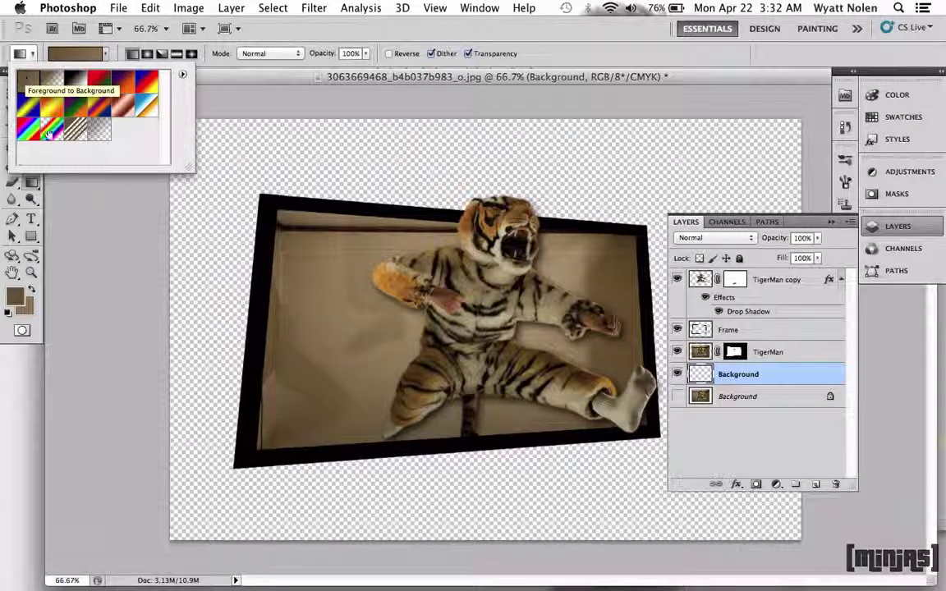
{"action": "left_click", "coordinate": [25, 81]}
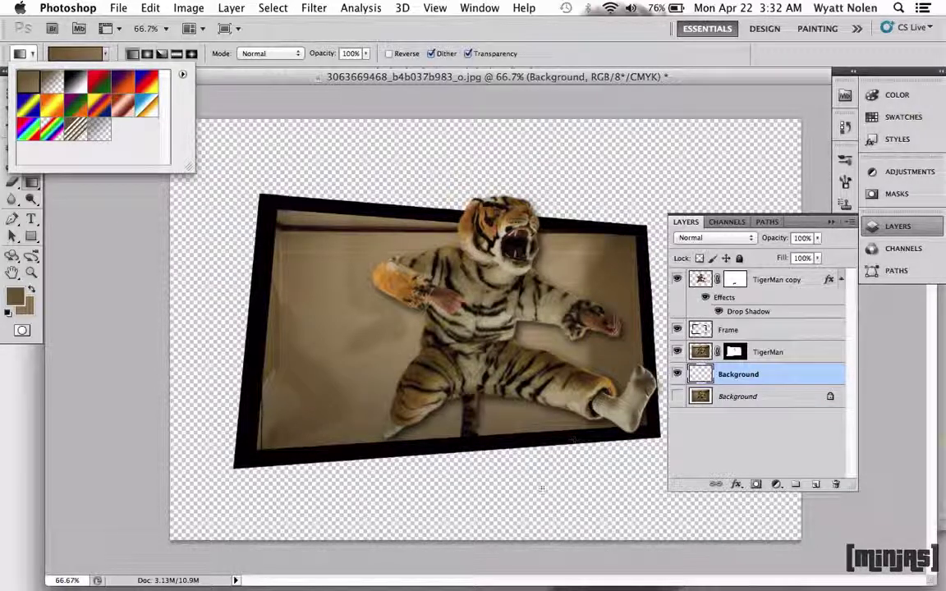
{"action": "left_click", "coordinate": [475, 509]}
{"action": "left_click_drag", "start_coordinate": [475, 511], "coordinate": [611, 138]}
{"action": "key", "text": "super+z"}
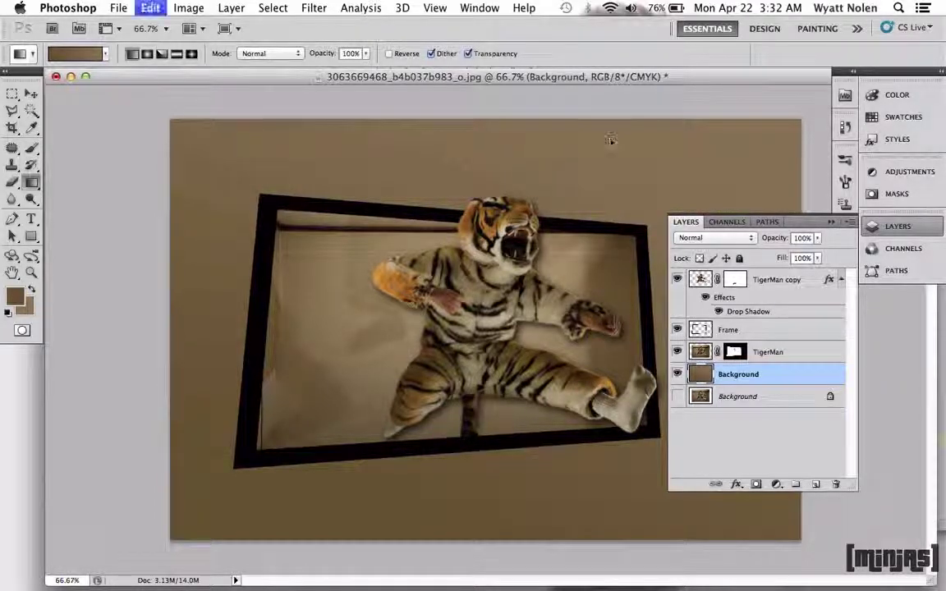
Step: Fill the new Background layer with a reversed linear gradient running diagonally upward, darkest in the upper-right corner of the canvas
{"action": "left_click_drag", "start_coordinate": [384, 536], "coordinate": [623, 182]}
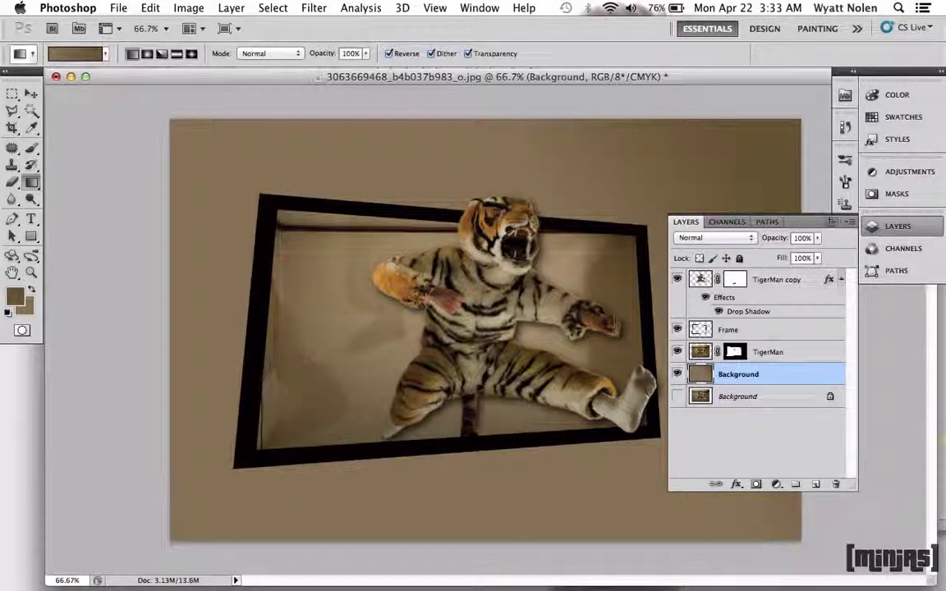
{"action": "left_click", "coordinate": [805, 222]}
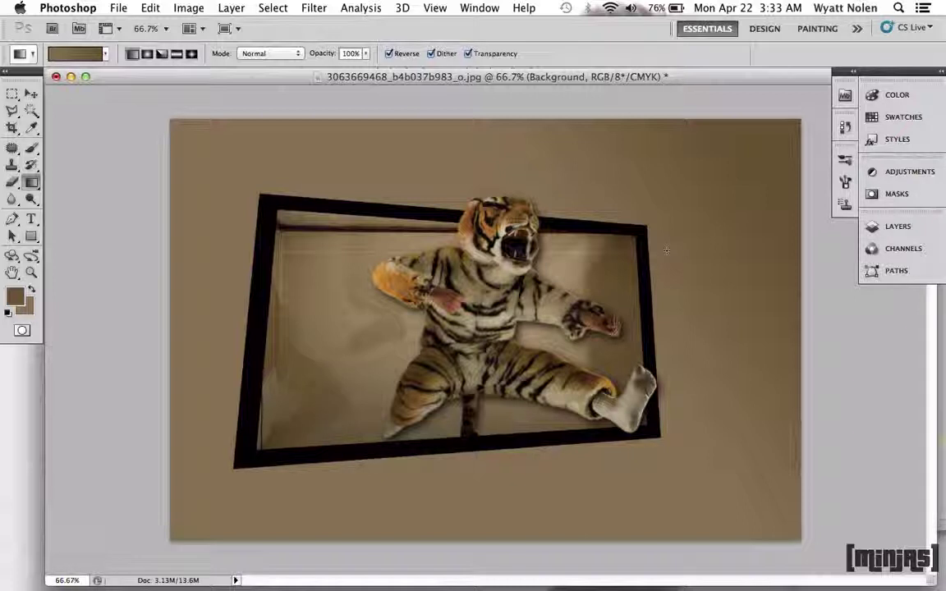